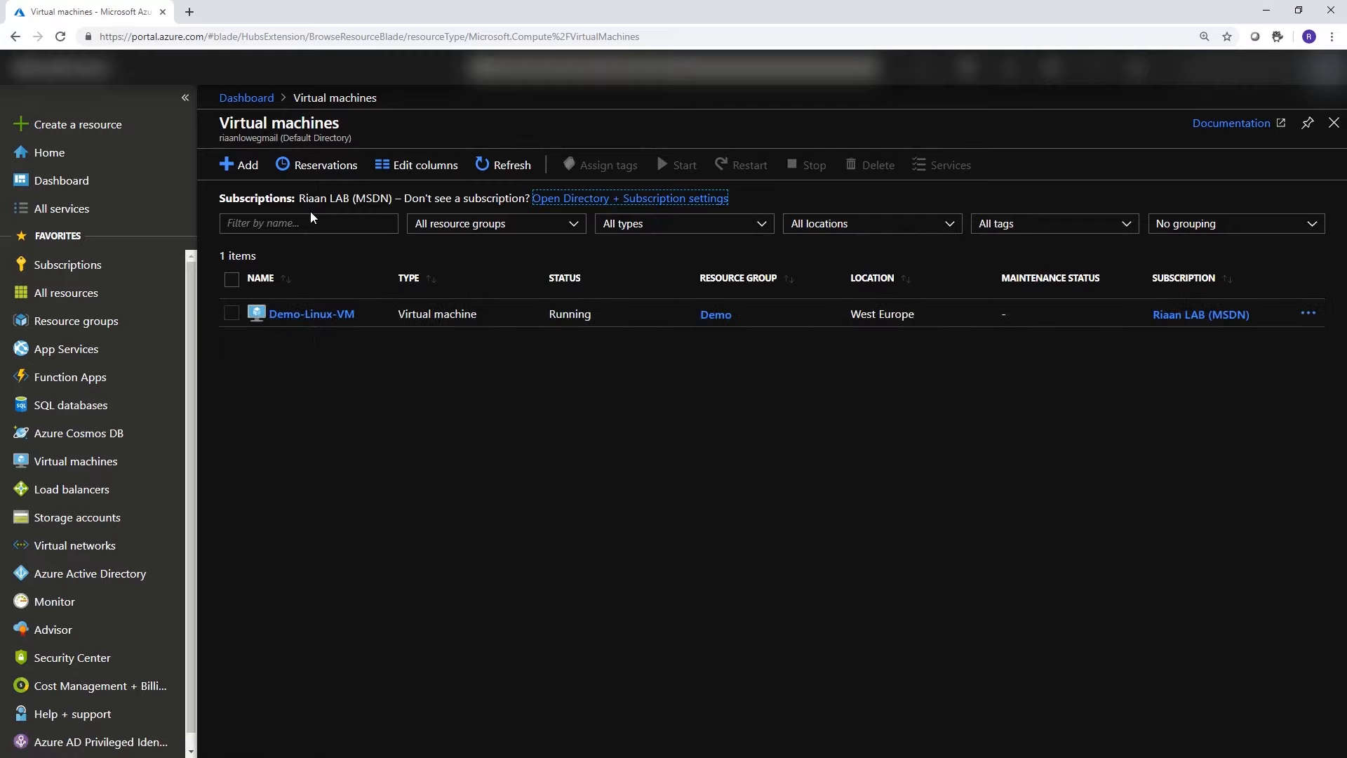
Open the Demo-Linux-VM virtual machine from the Virtual machines list to see its overview.
click(310, 314)
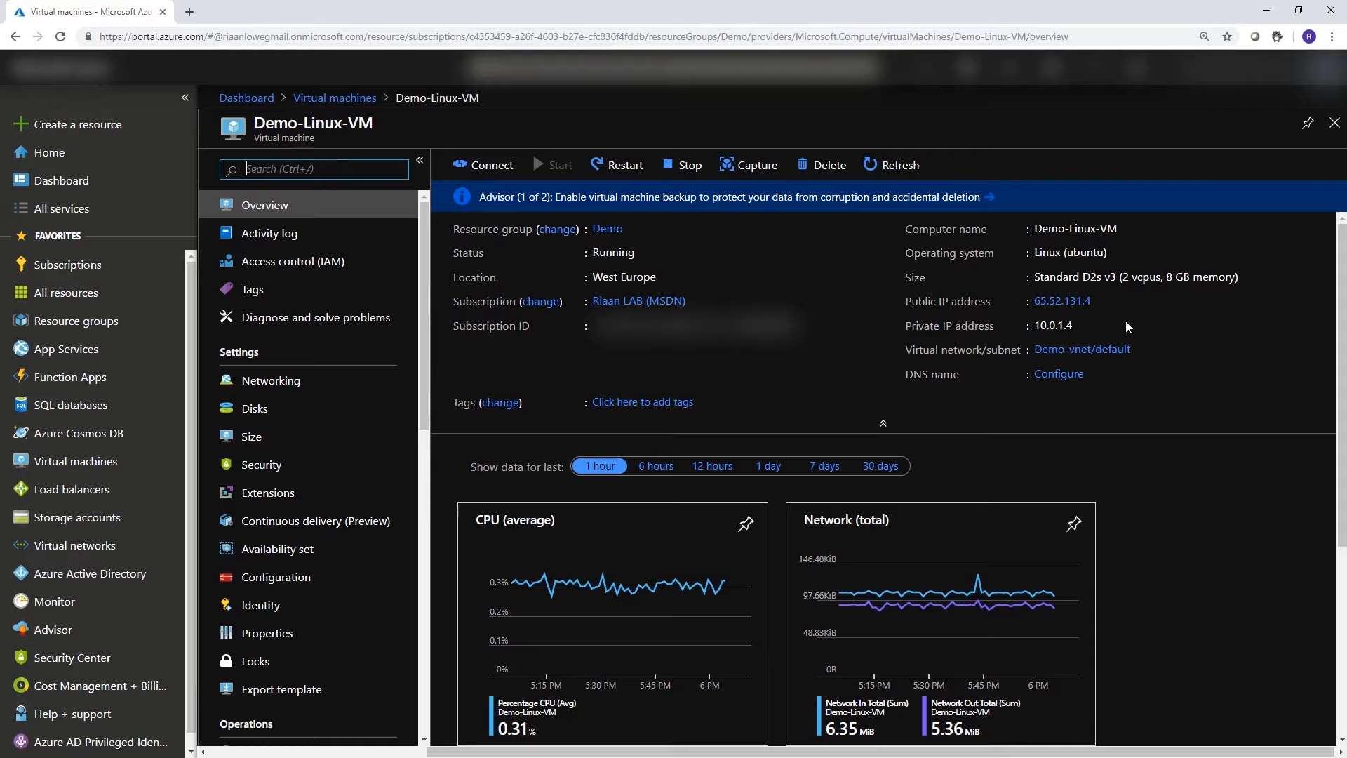
mouse_move(1101, 309)
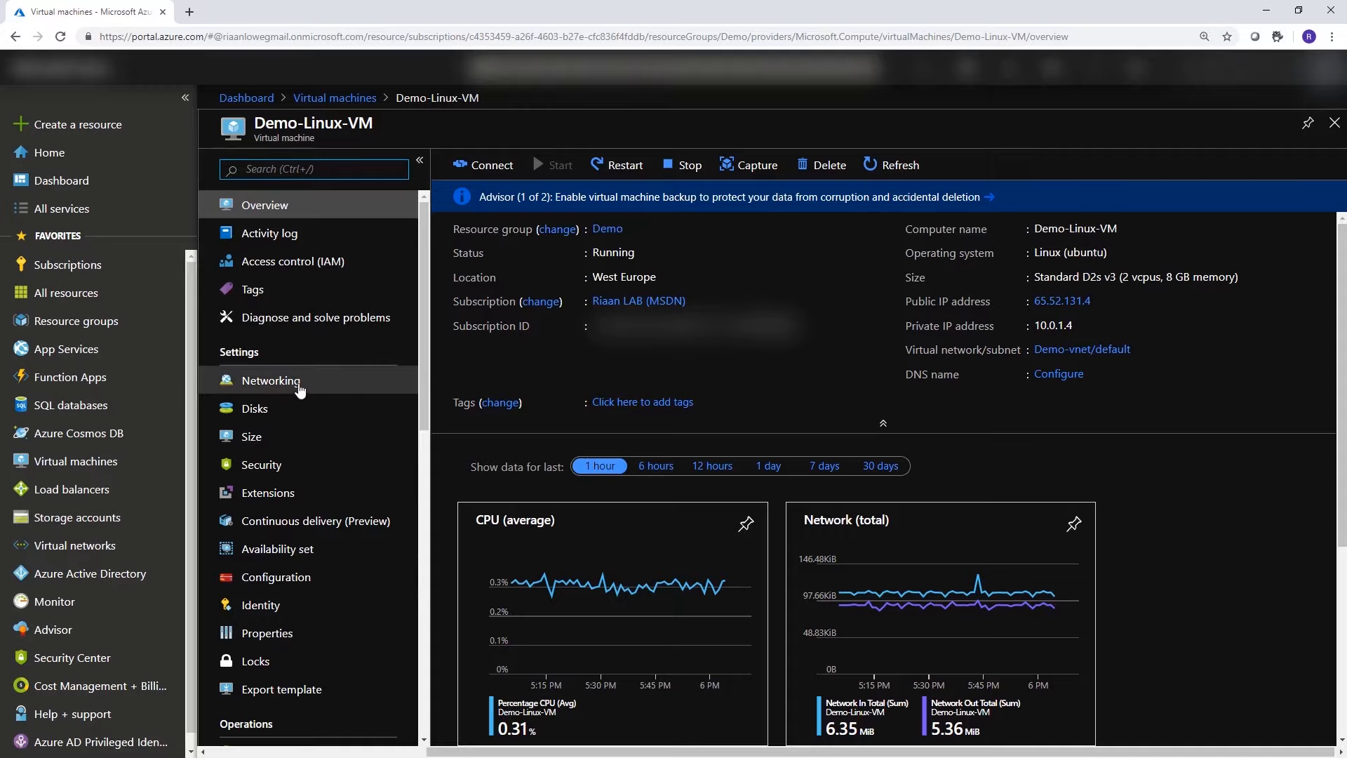
Show Demo-Linux-VM's Networking page, confirming its interface has no security group.
click(298, 384)
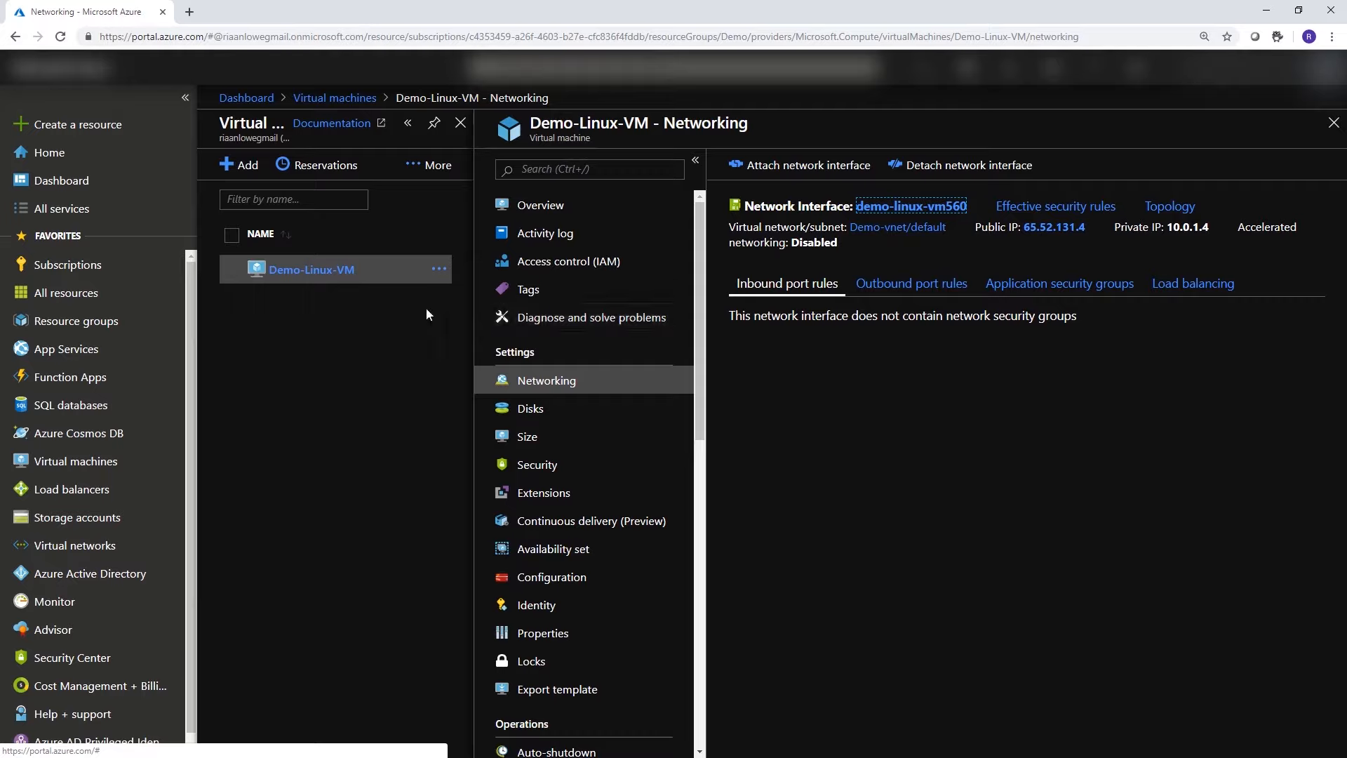
Search the Marketplace for 'network security group' and select that offering.
click(133, 137)
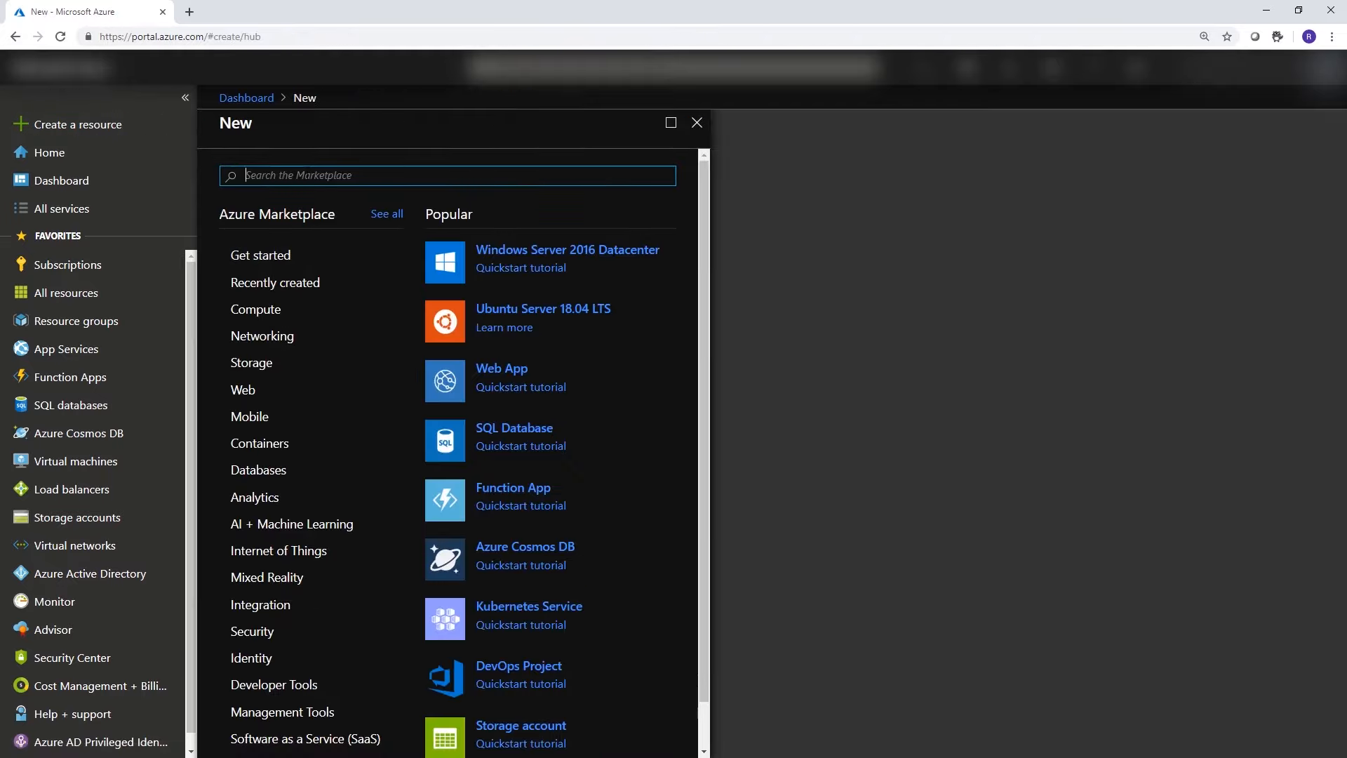
text(network security group)
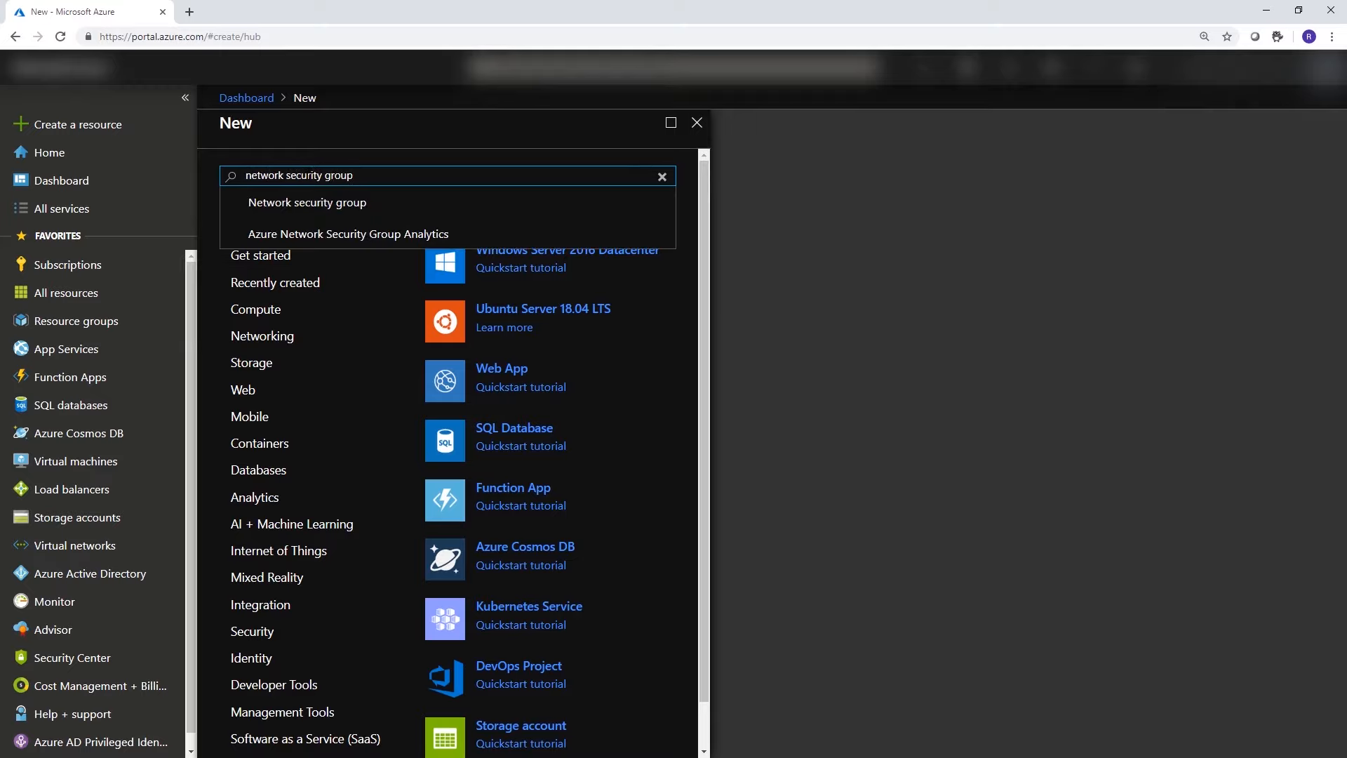
click(337, 205)
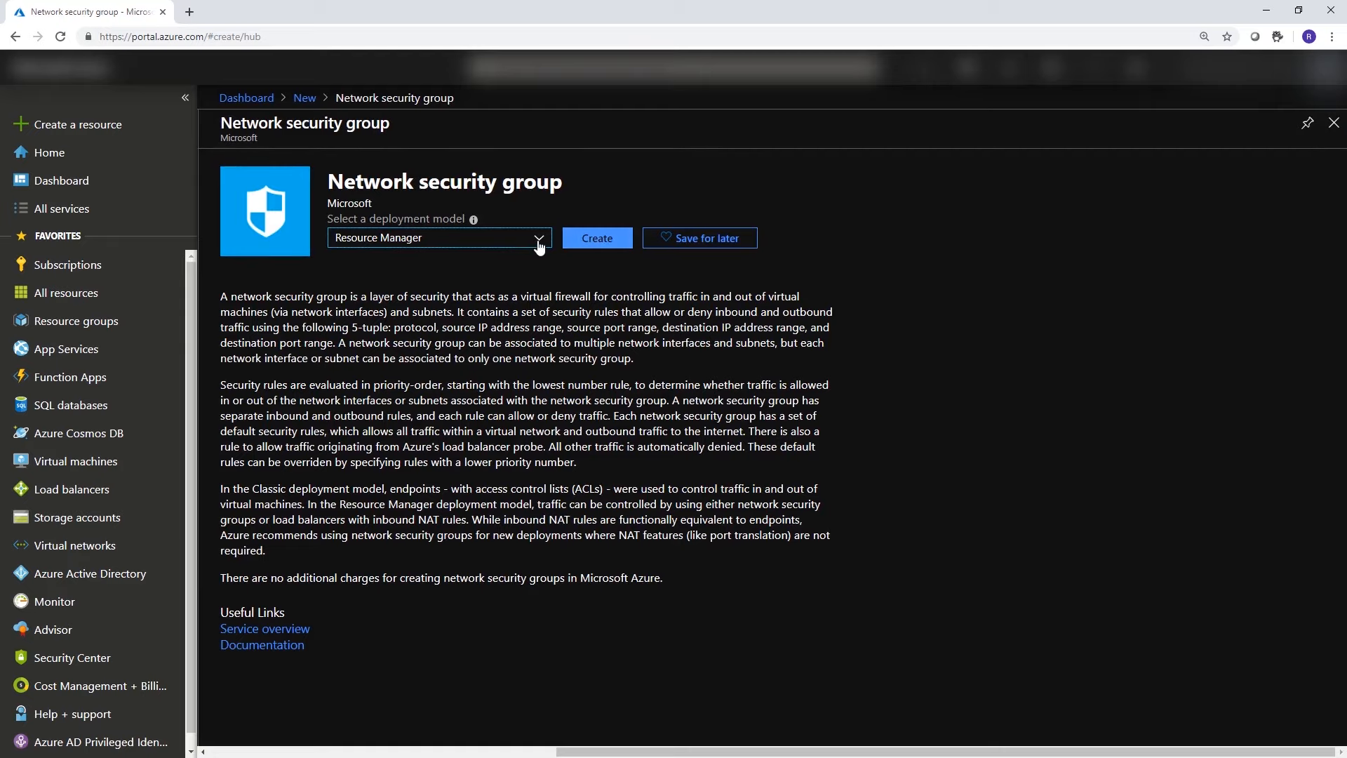
Create network security group TEST-NSG in resource group Demo, West Europe.
click(603, 242)
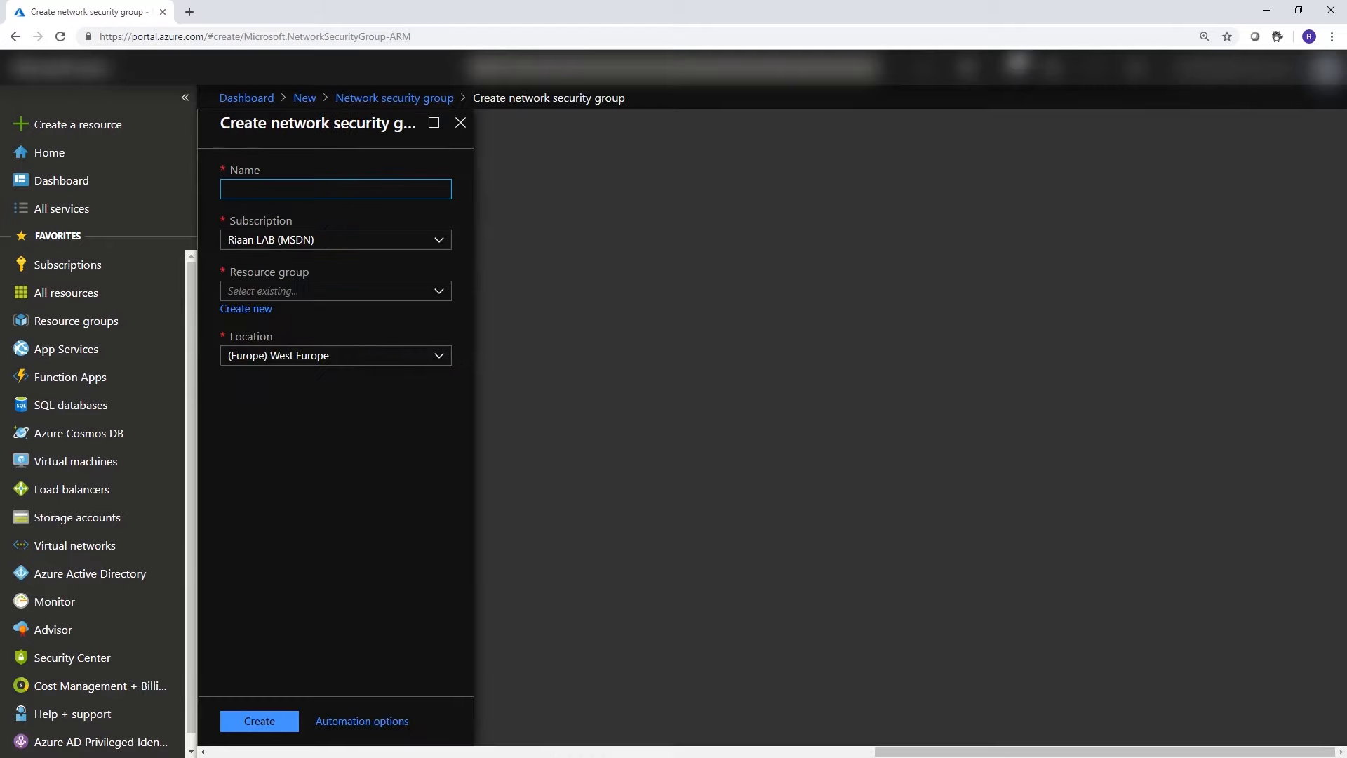
text(TEST-NSG)
click(335, 290)
click(292, 352)
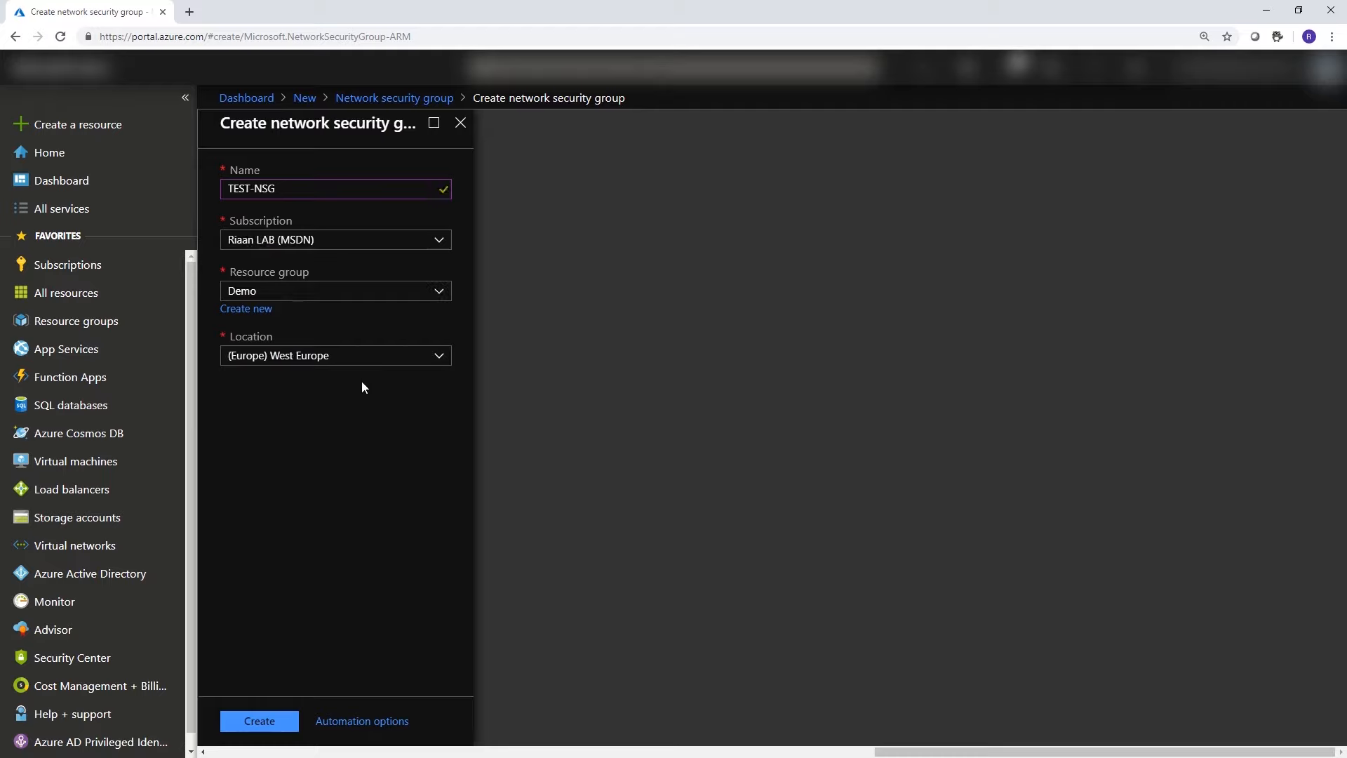
click(263, 721)
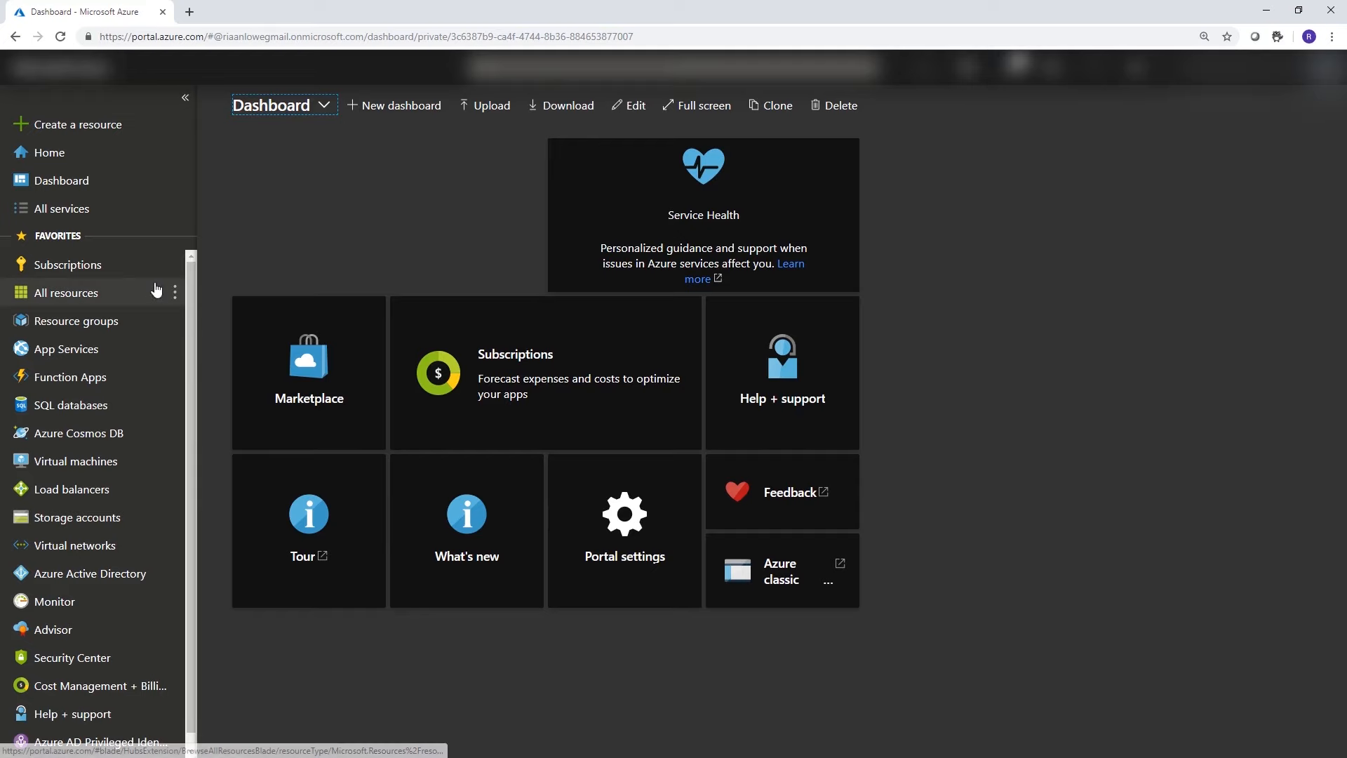
Find TEST-NSG under All resources and open its overview.
click(113, 304)
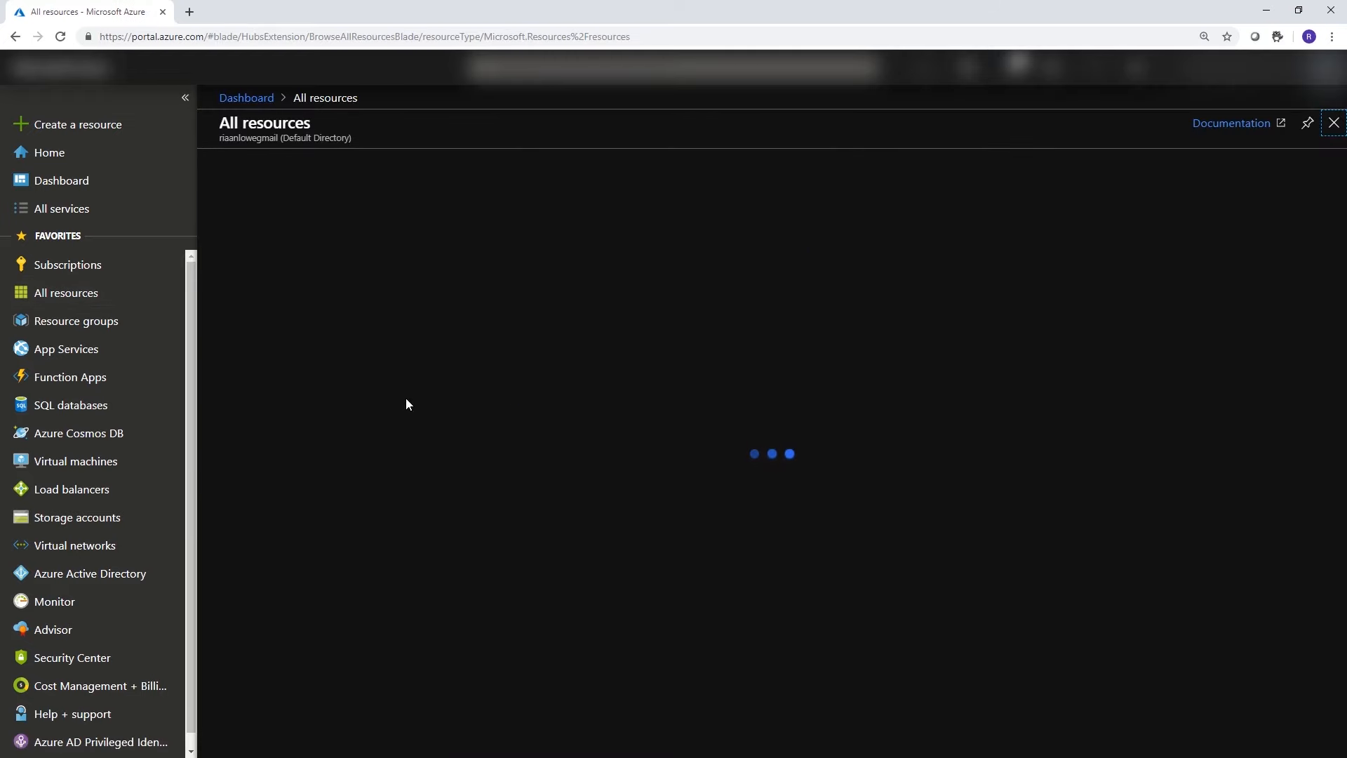
scroll(405, 413, down, 3)
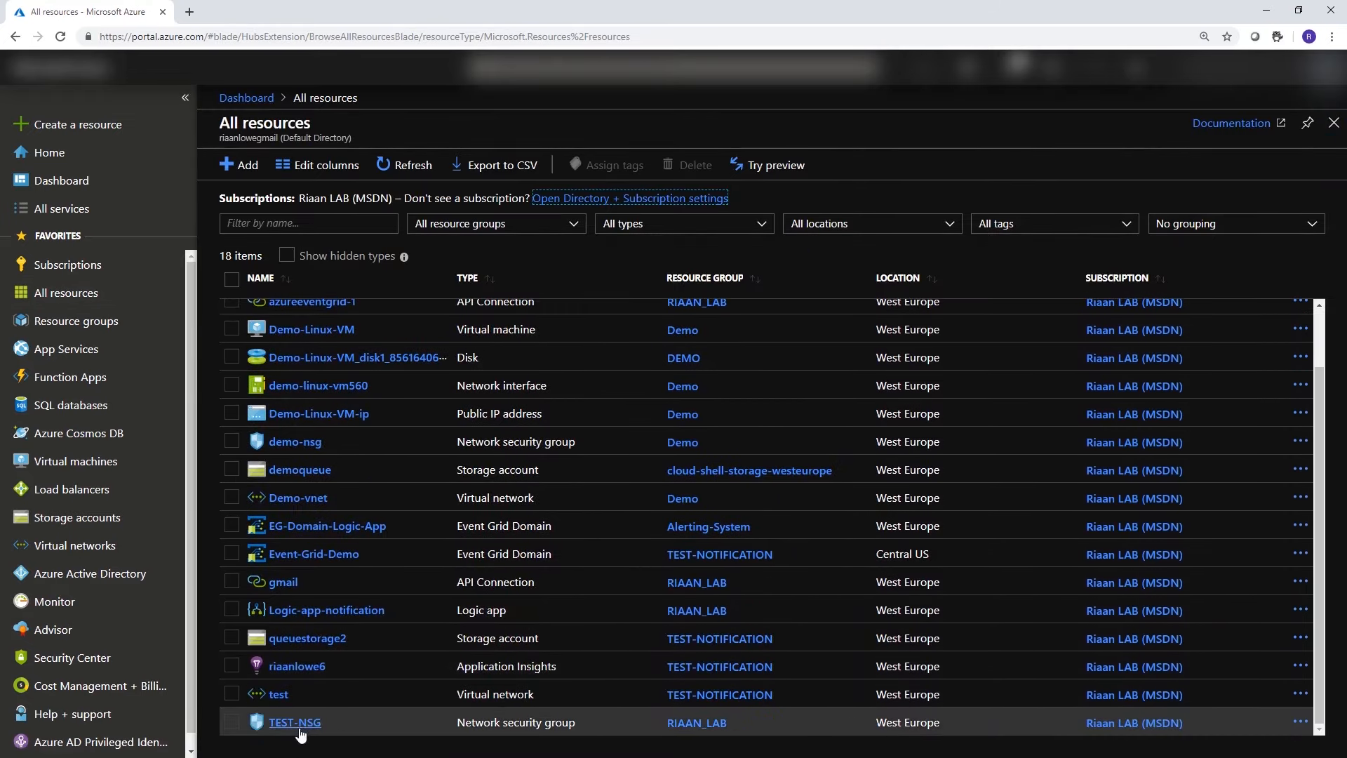
click(295, 723)
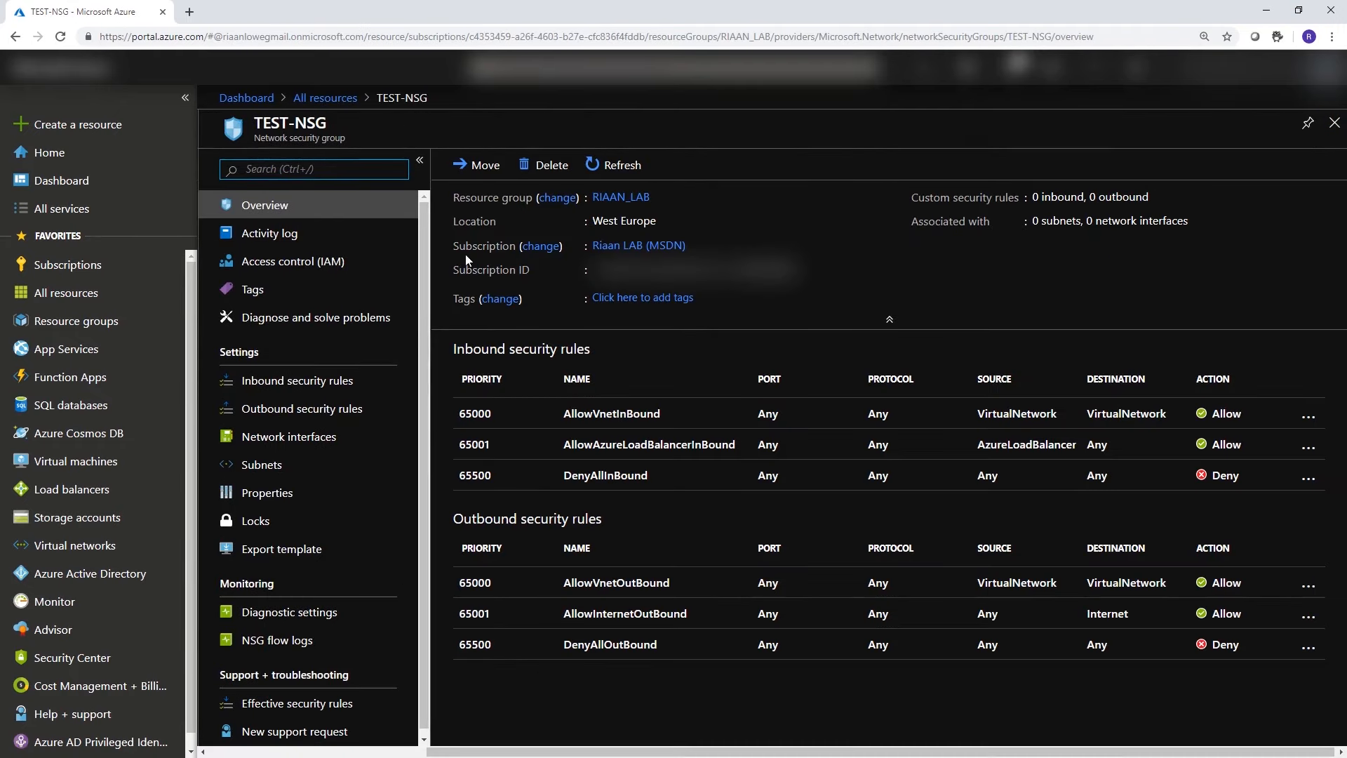
scroll(384, 390, down, 1)
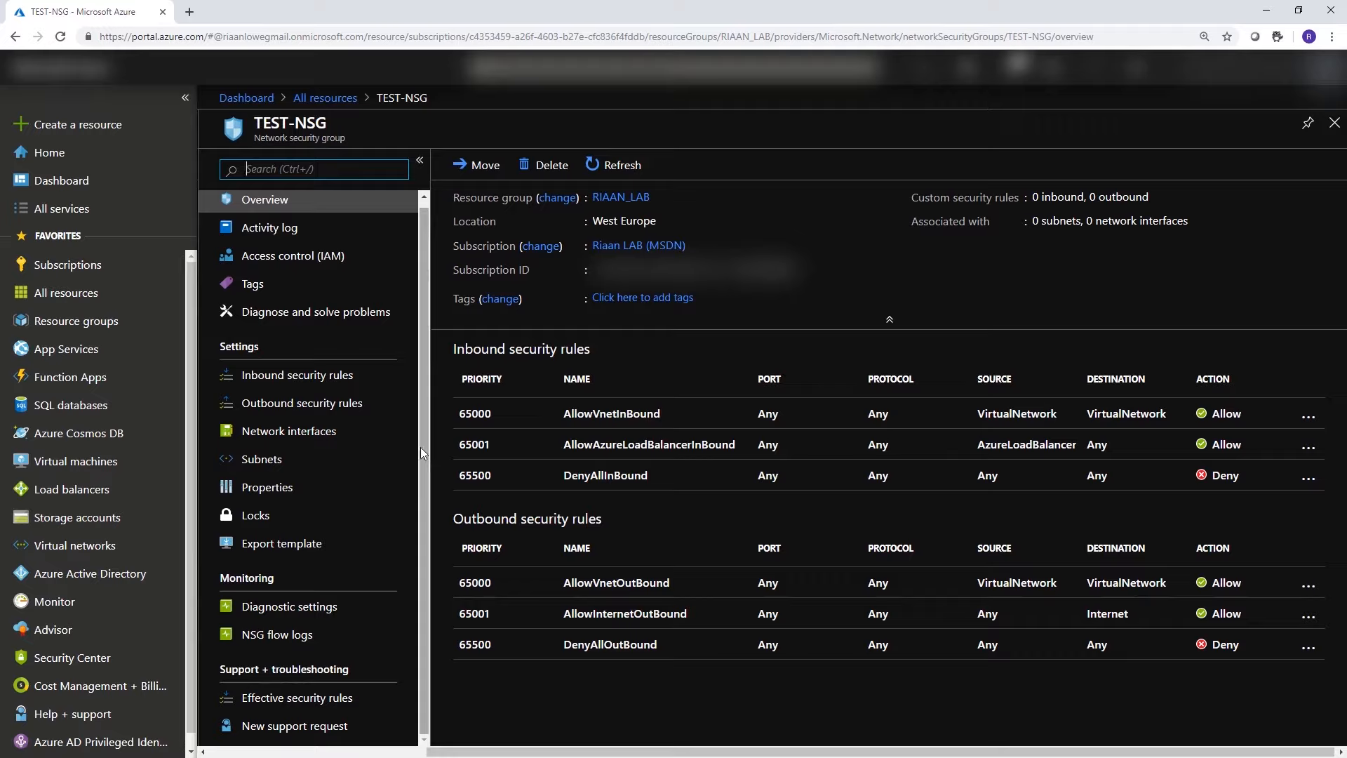
Associate the demo-linux-vm560 network interface with TEST-NSG.
click(334, 442)
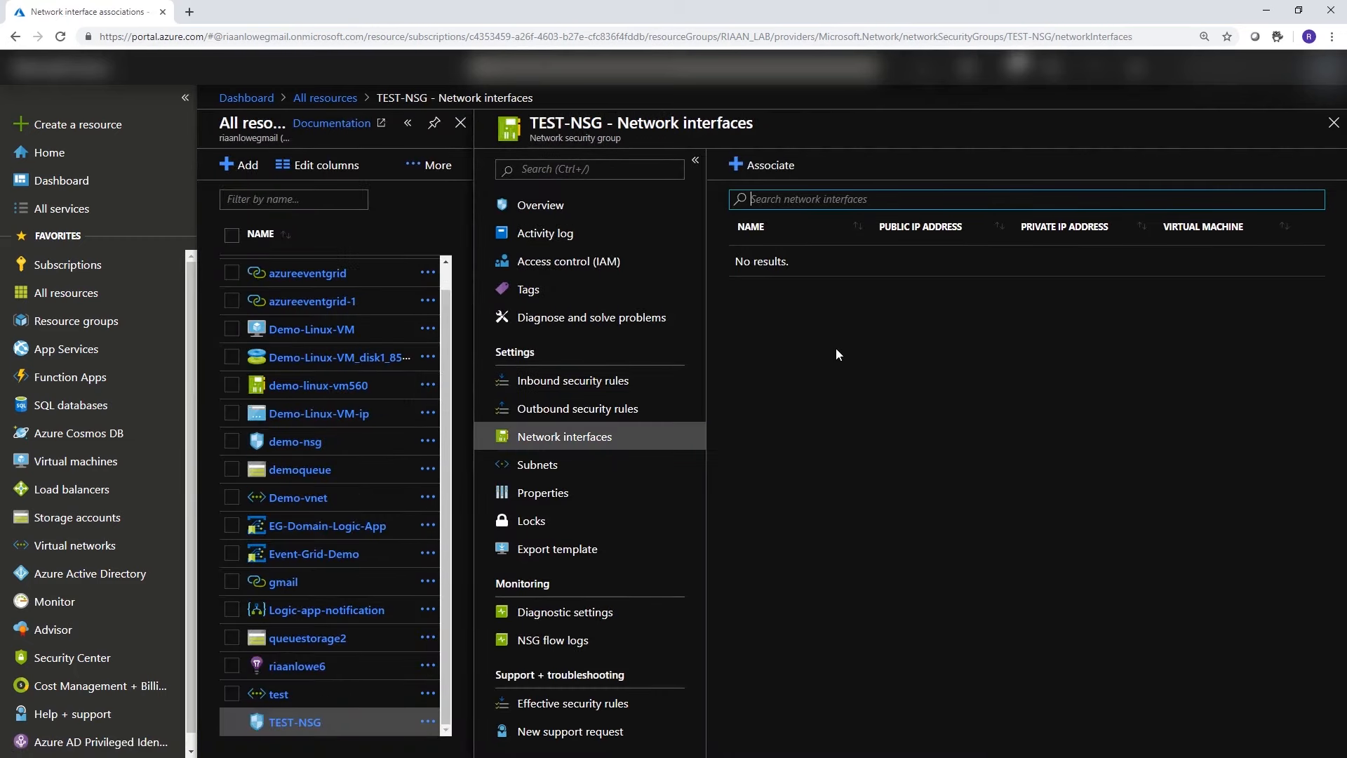
click(769, 166)
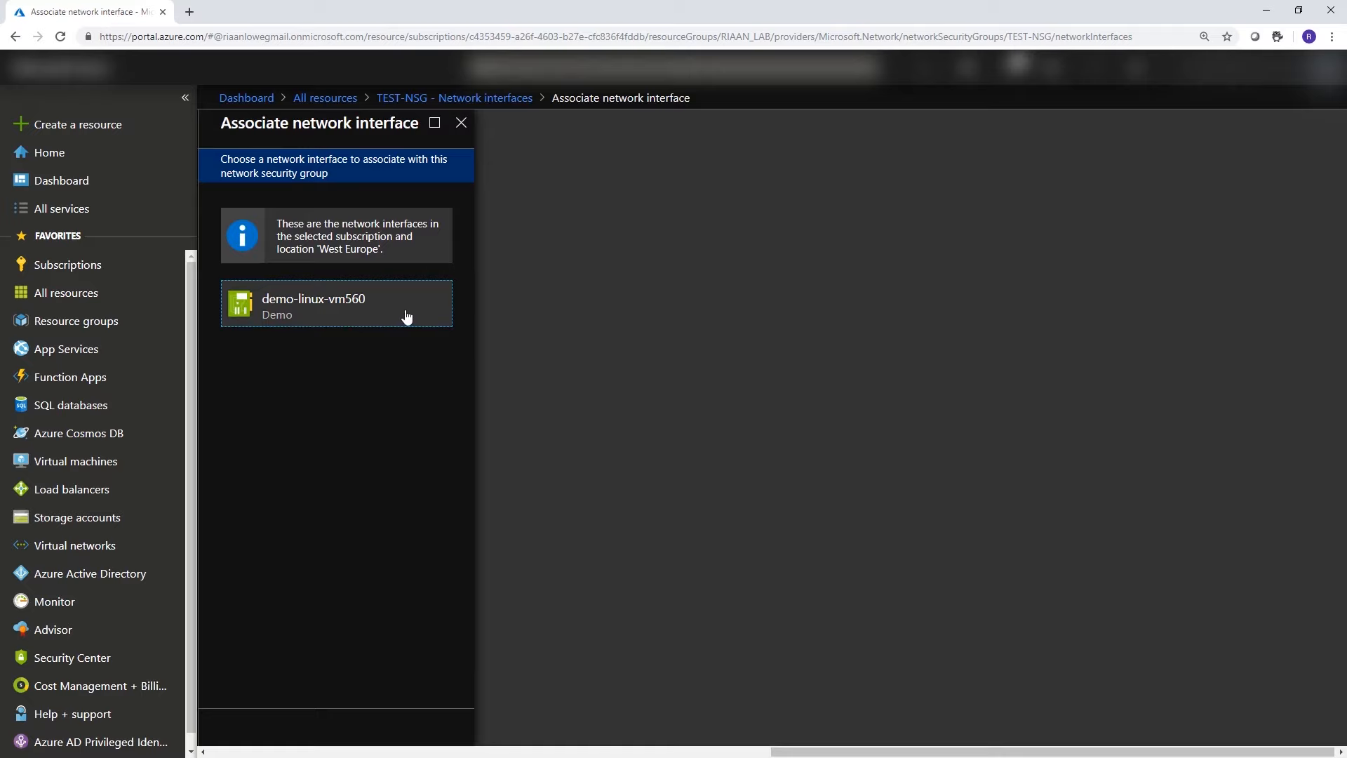
click(356, 311)
click(566, 210)
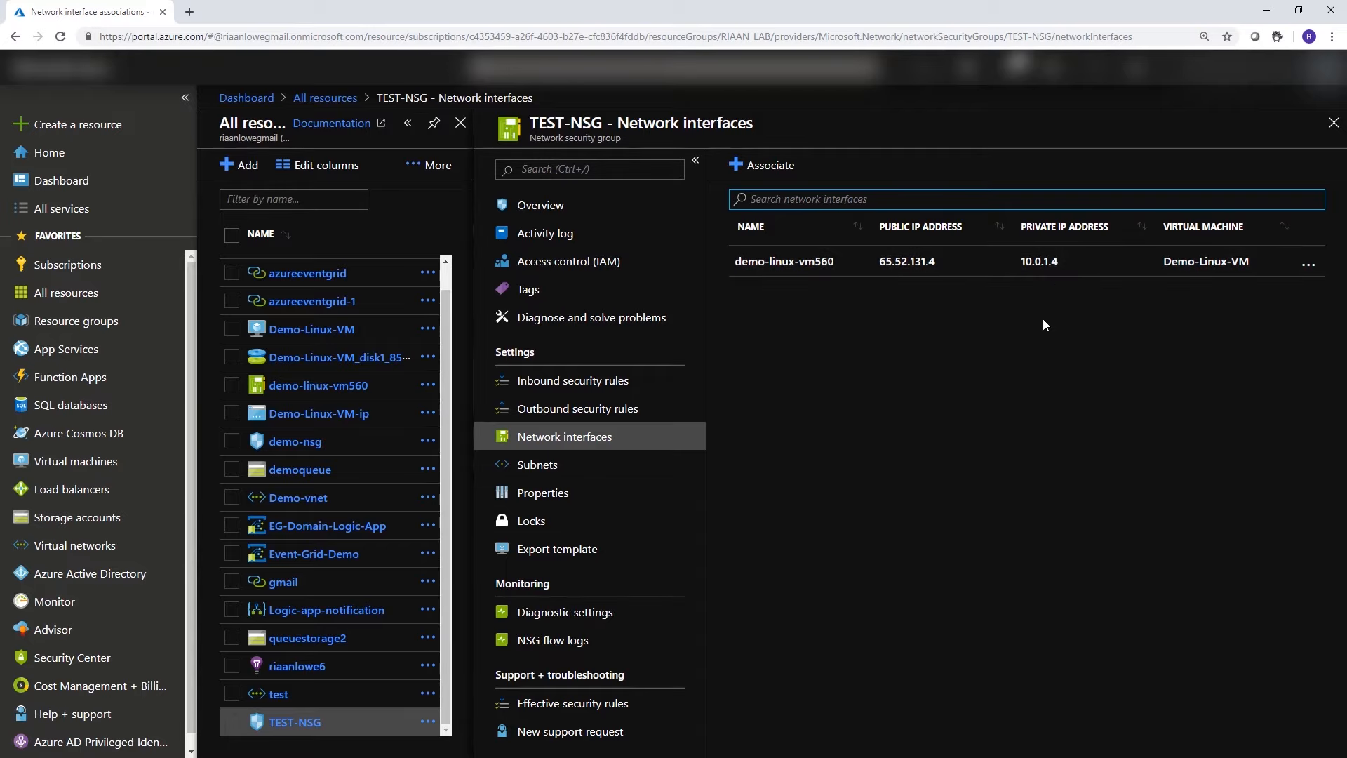
List TEST-NSG's inbound rules: only defaults at priorities 65000, 65001 and 65500.
click(564, 382)
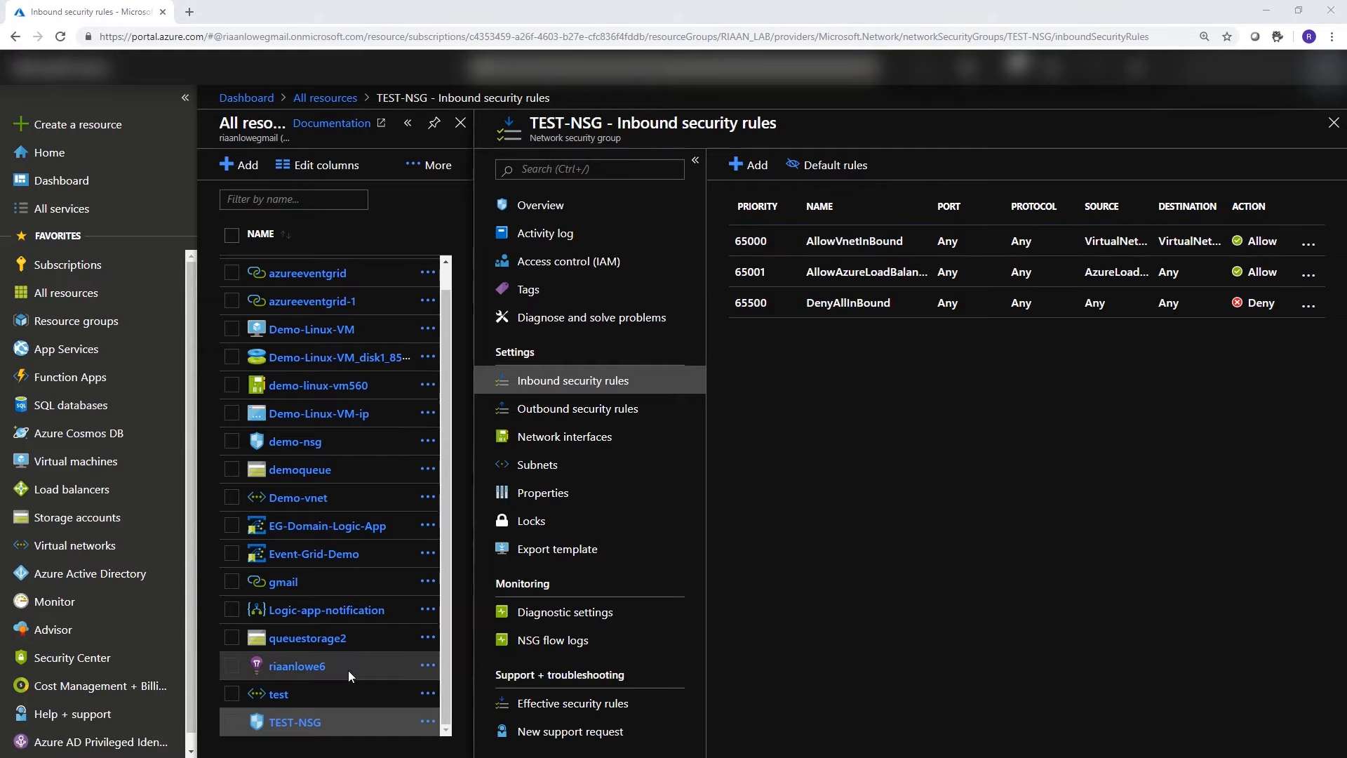
scroll(348, 671, up, 1)
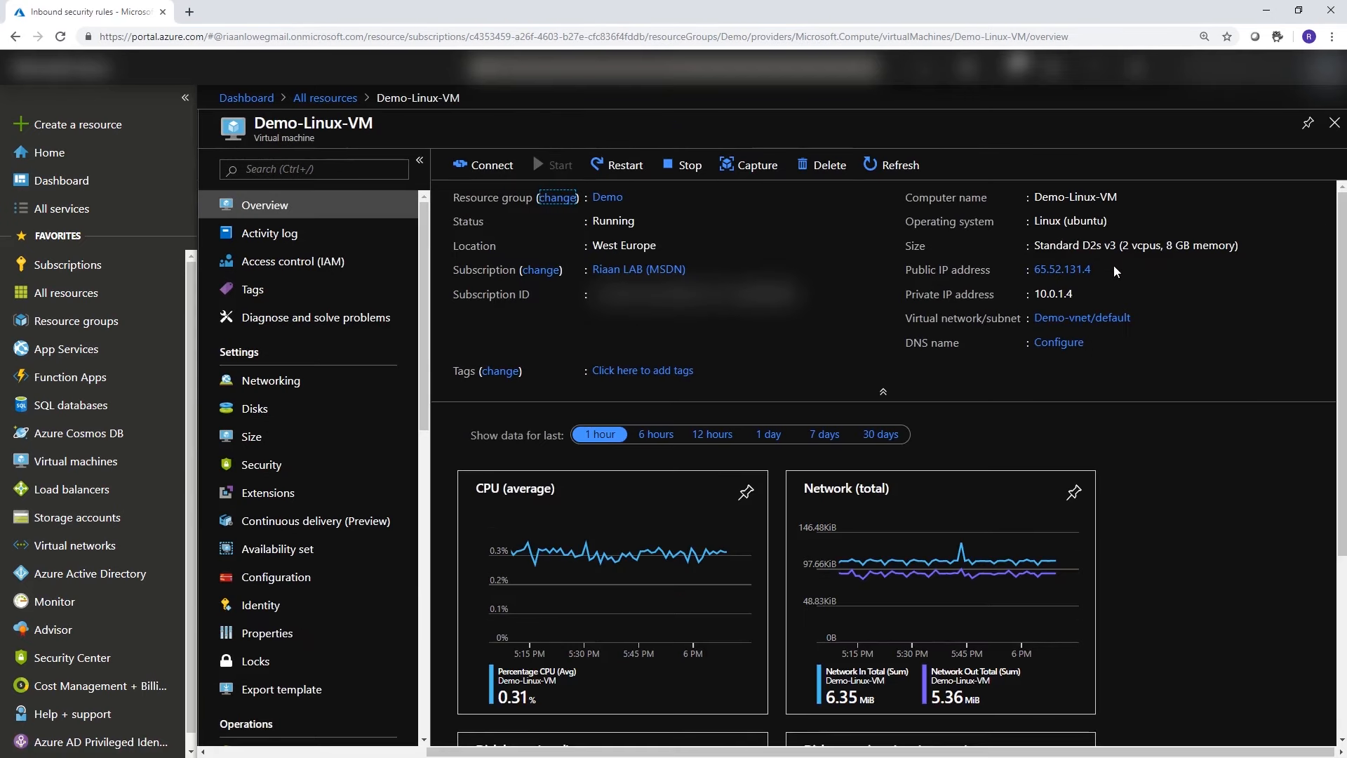
Try an SSH connection in PuTTY to 65.52.131.4, then dismiss the timeout error.
click(1103, 270)
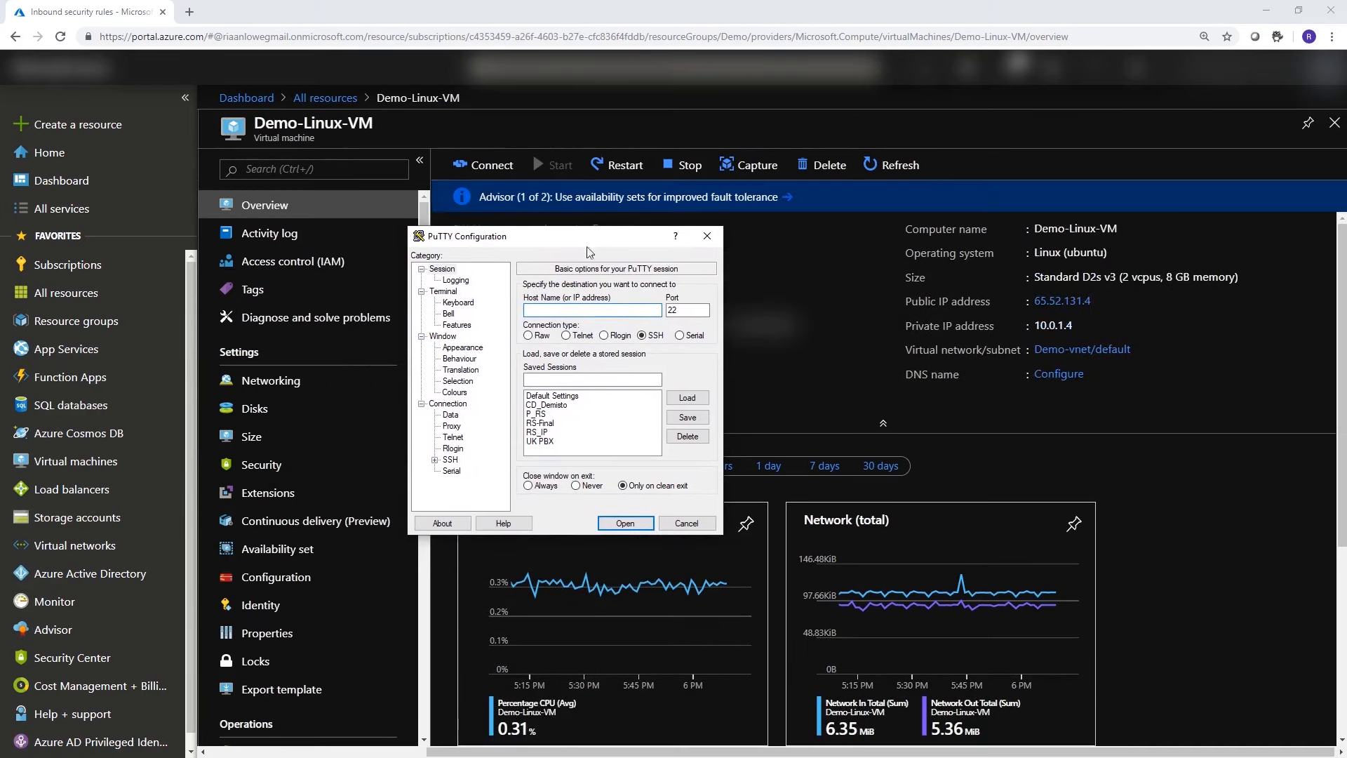
key(ctrl+v)
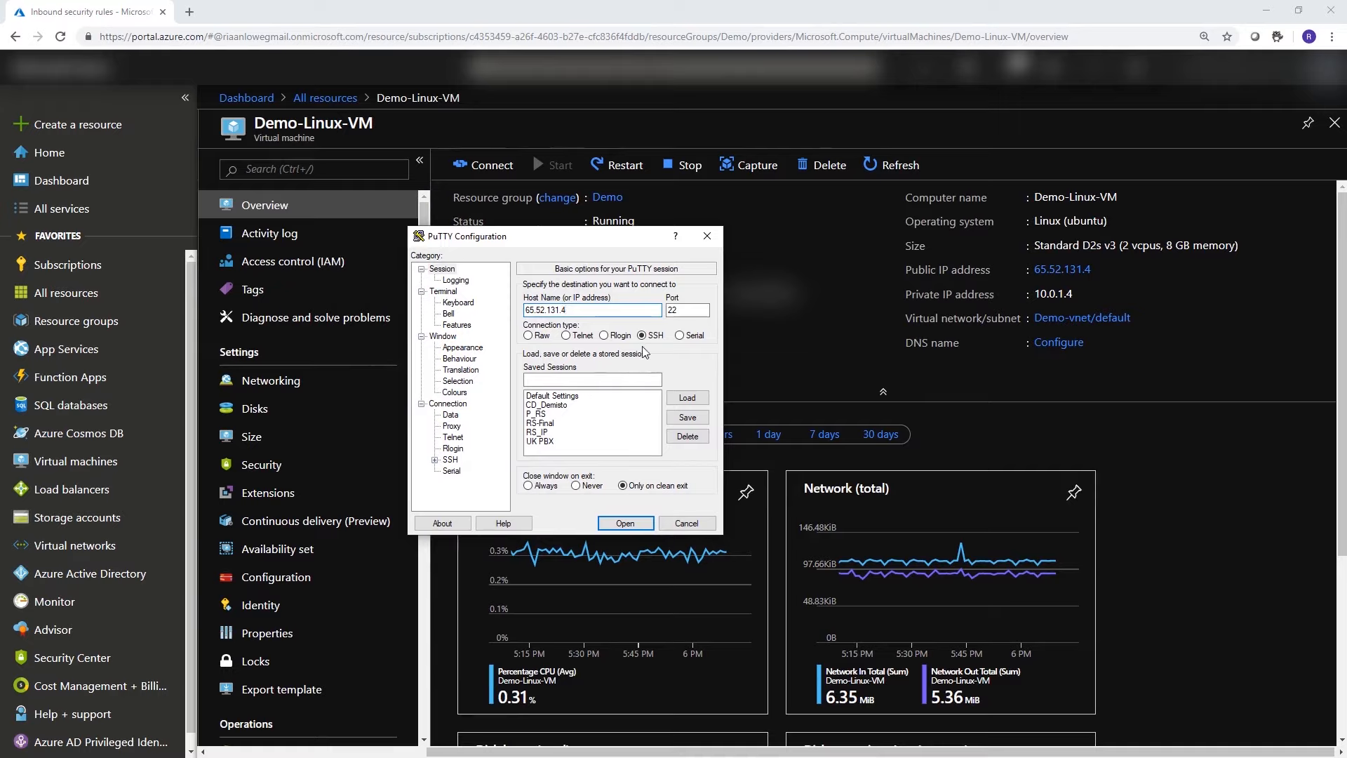
click(622, 523)
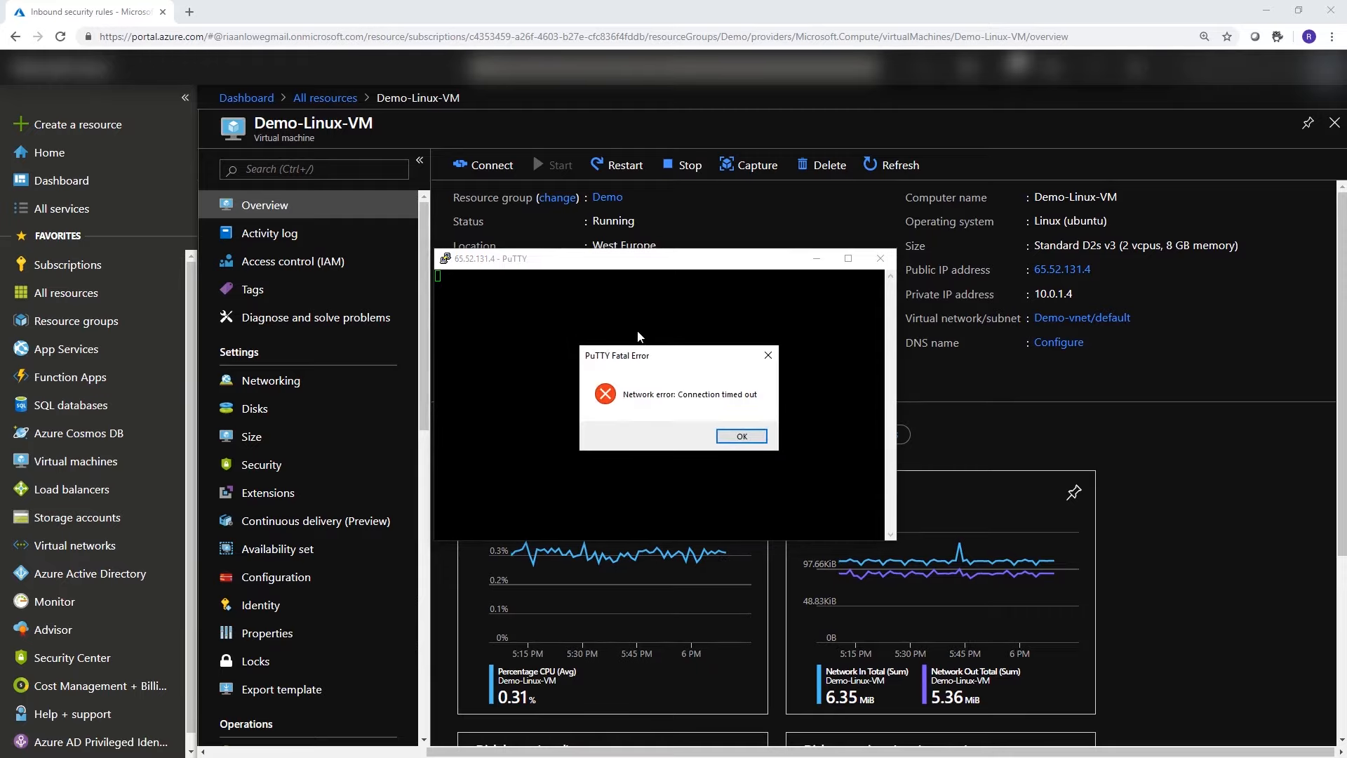
key(Return)
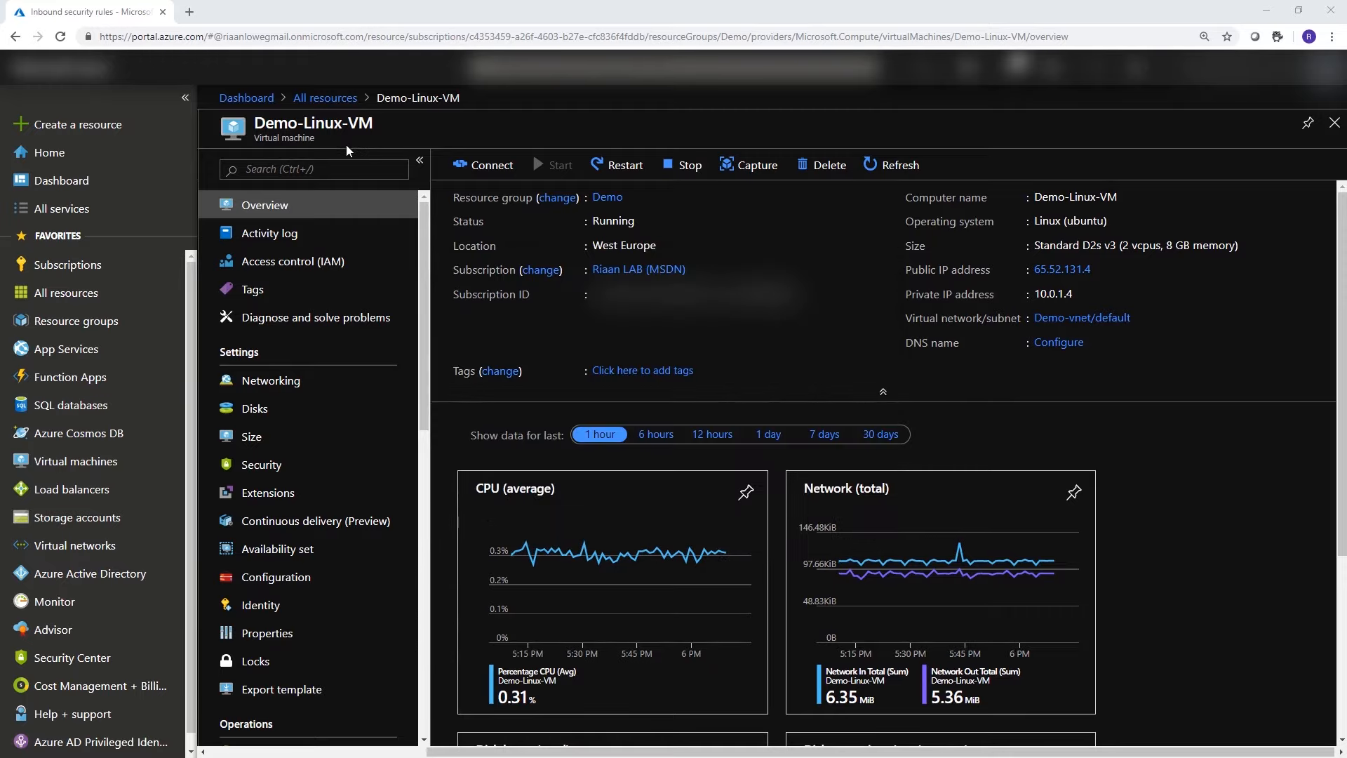
From the VM's Networking, go to TEST-NSG's inbound rules and start adding a rule.
click(286, 385)
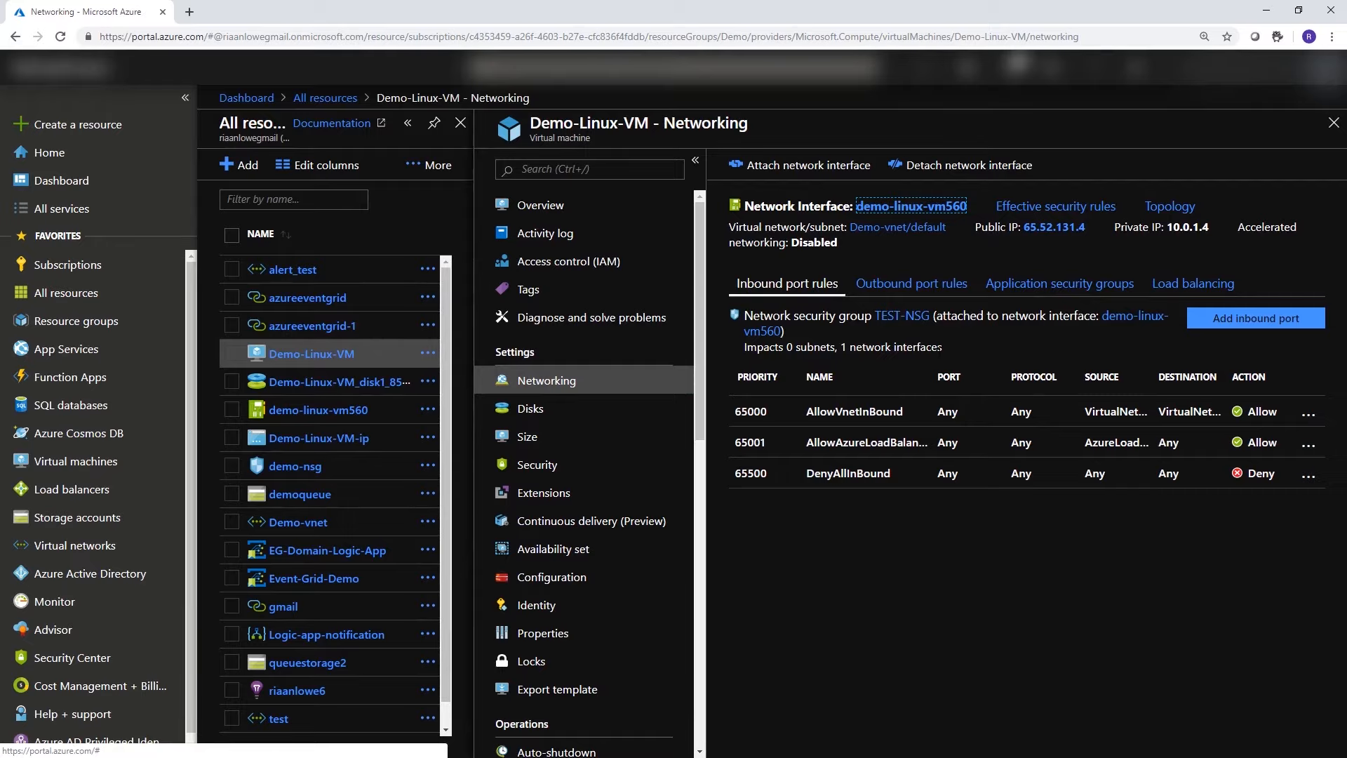
click(901, 317)
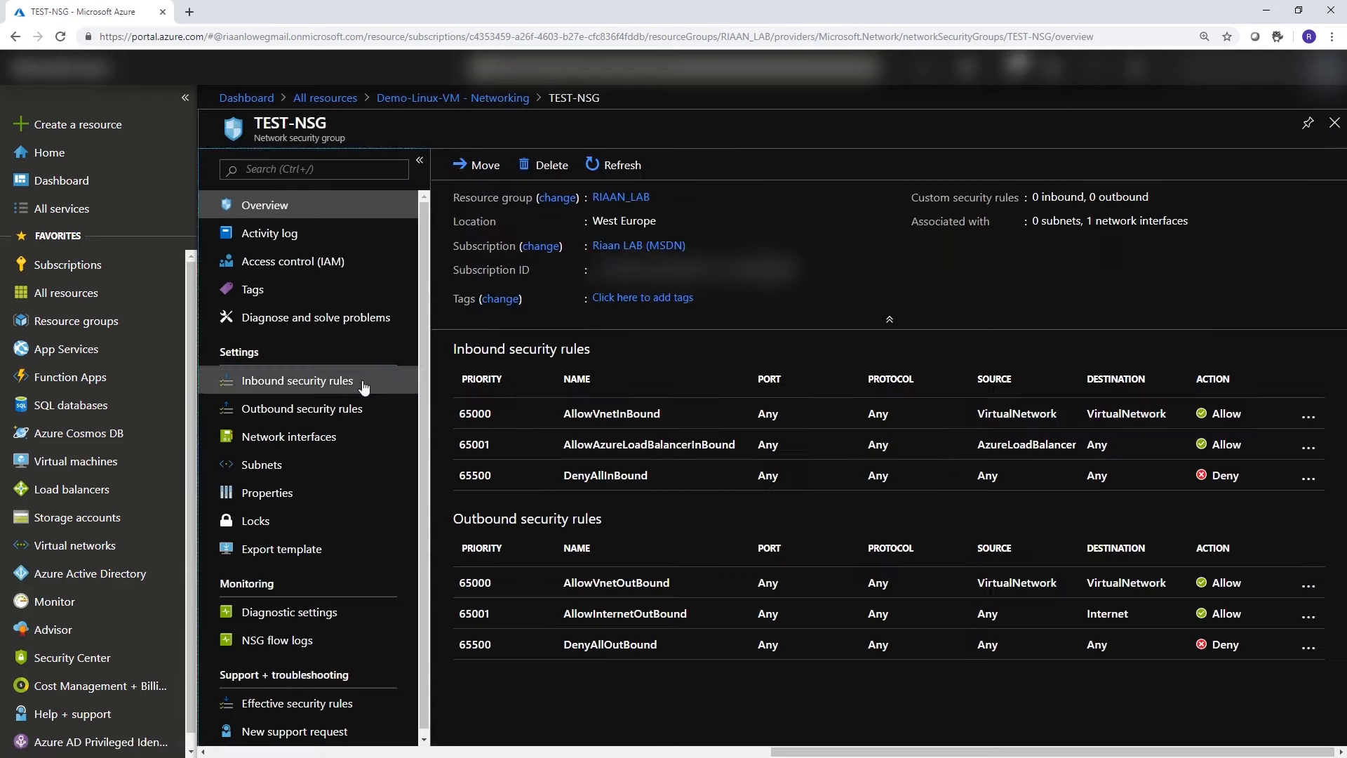
click(361, 381)
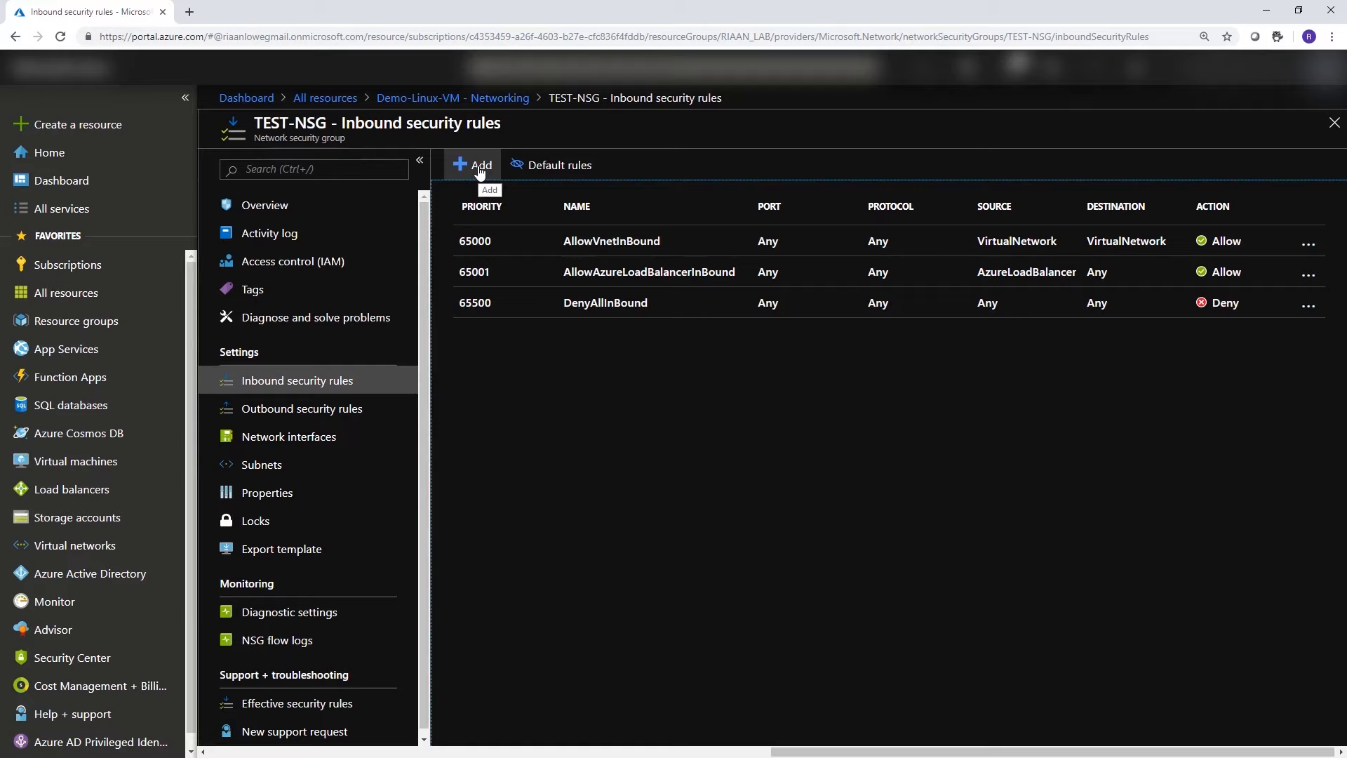
click(480, 168)
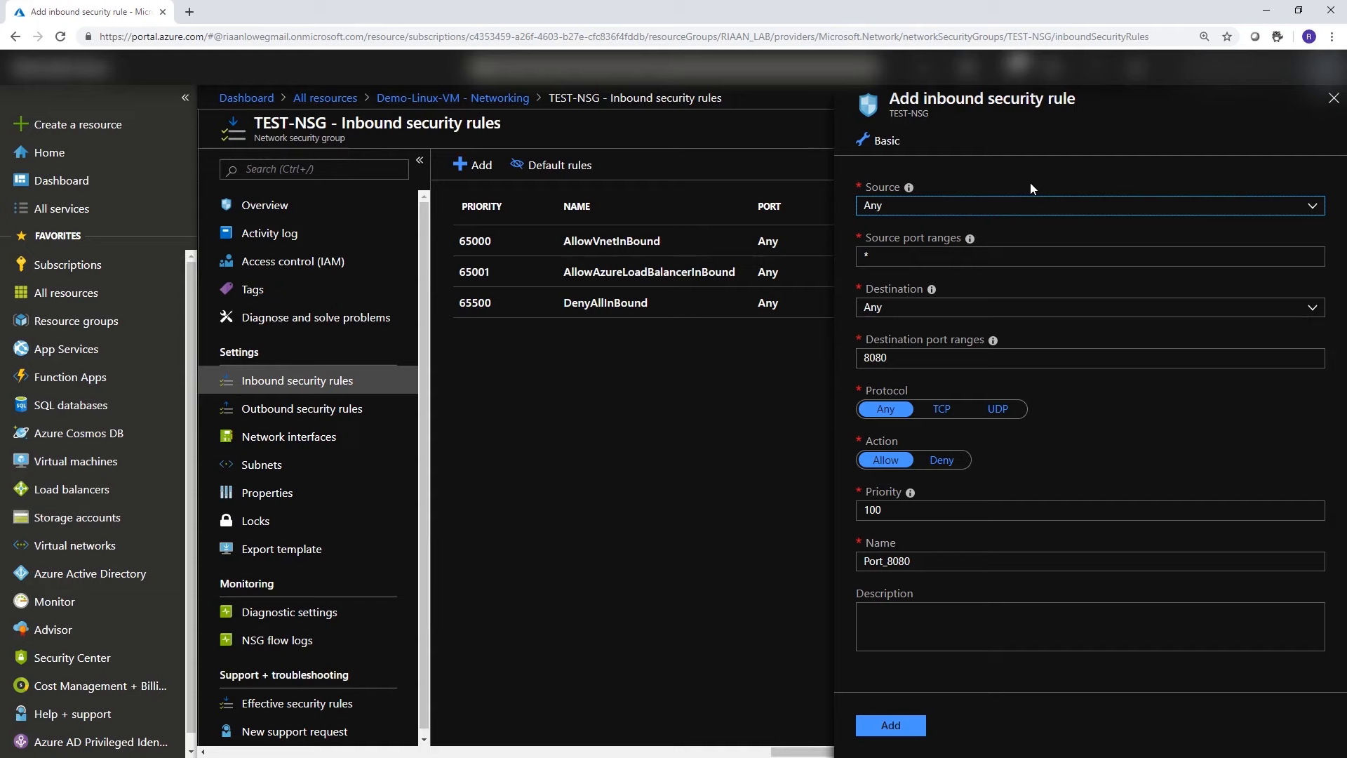
Expand the Source dropdown on the new inbound rule form.
click(1014, 205)
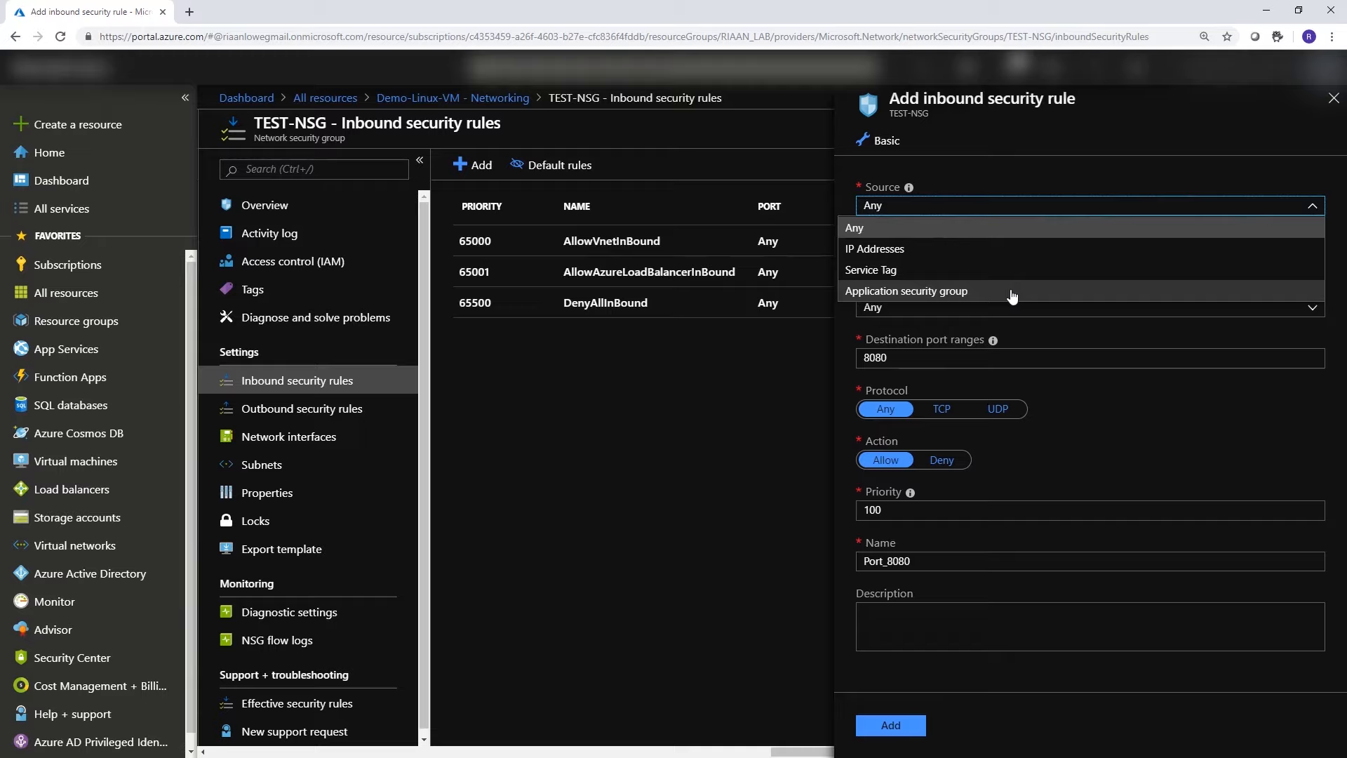
click(940, 250)
text(197.245.42.202)
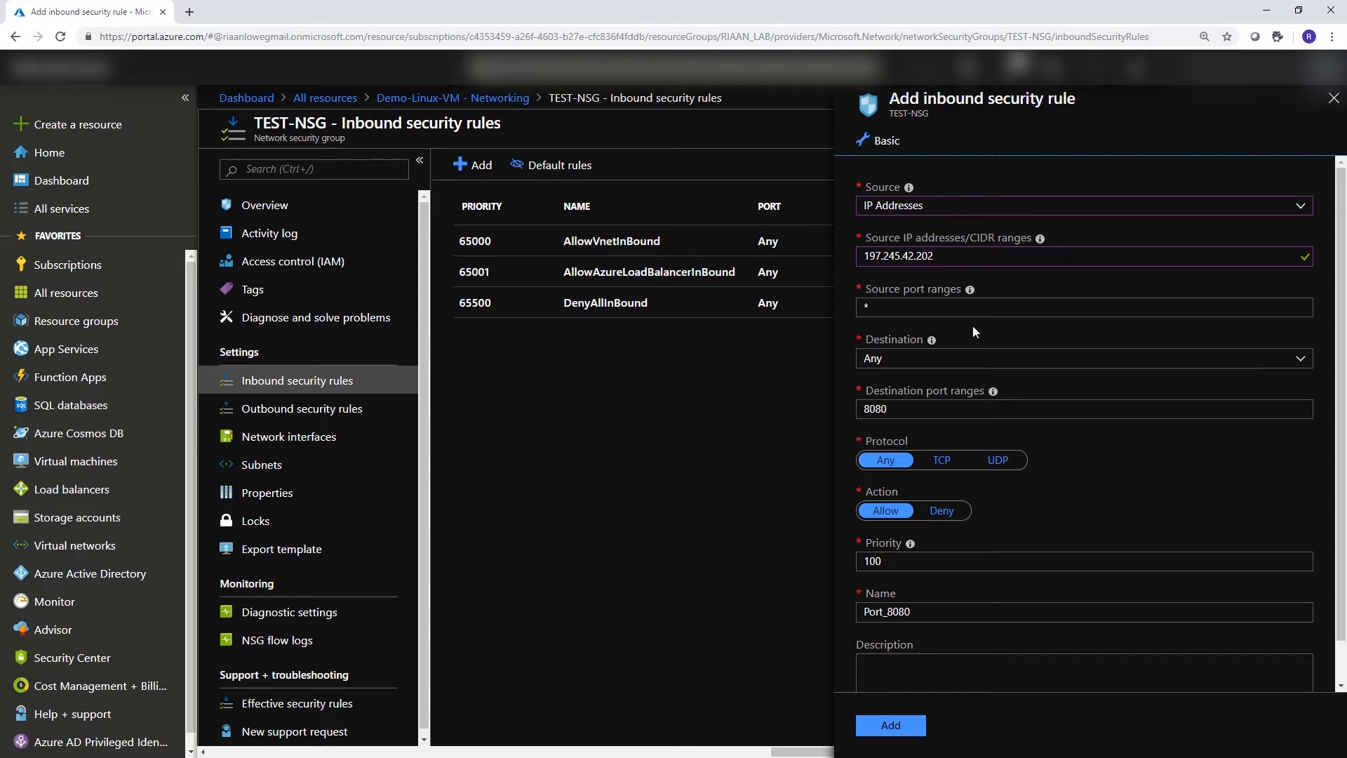
click(977, 363)
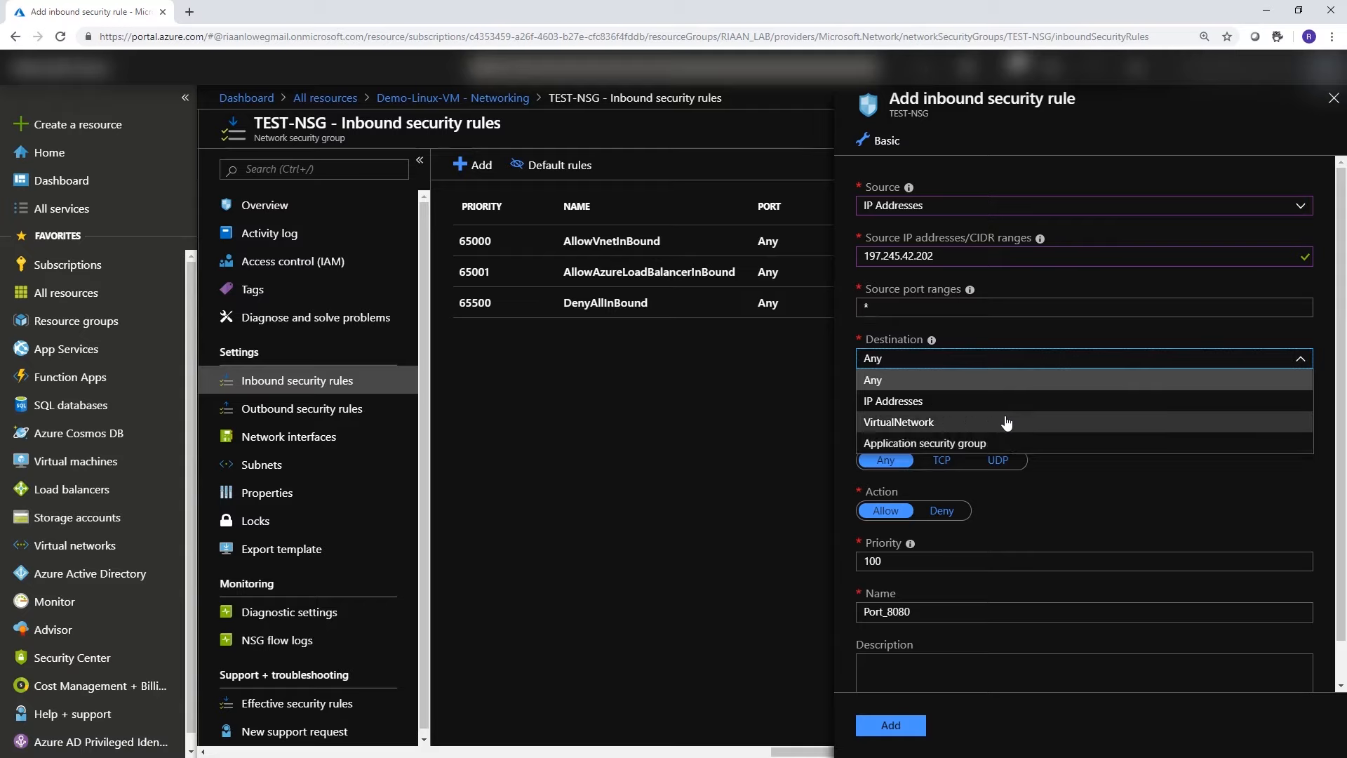
Set destination to IP address 10.0.1.4, port 22 instead of 8080, protocol TCP.
click(983, 401)
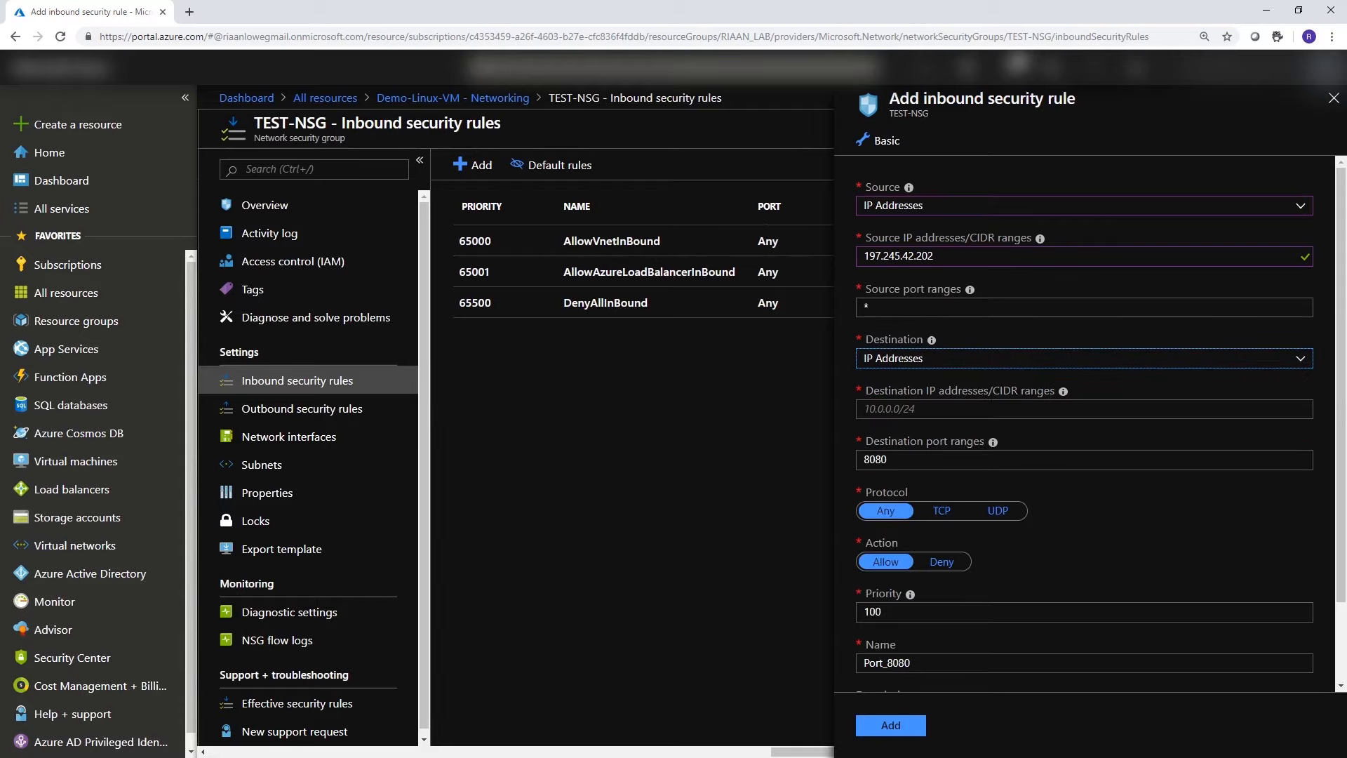
click(1137, 417)
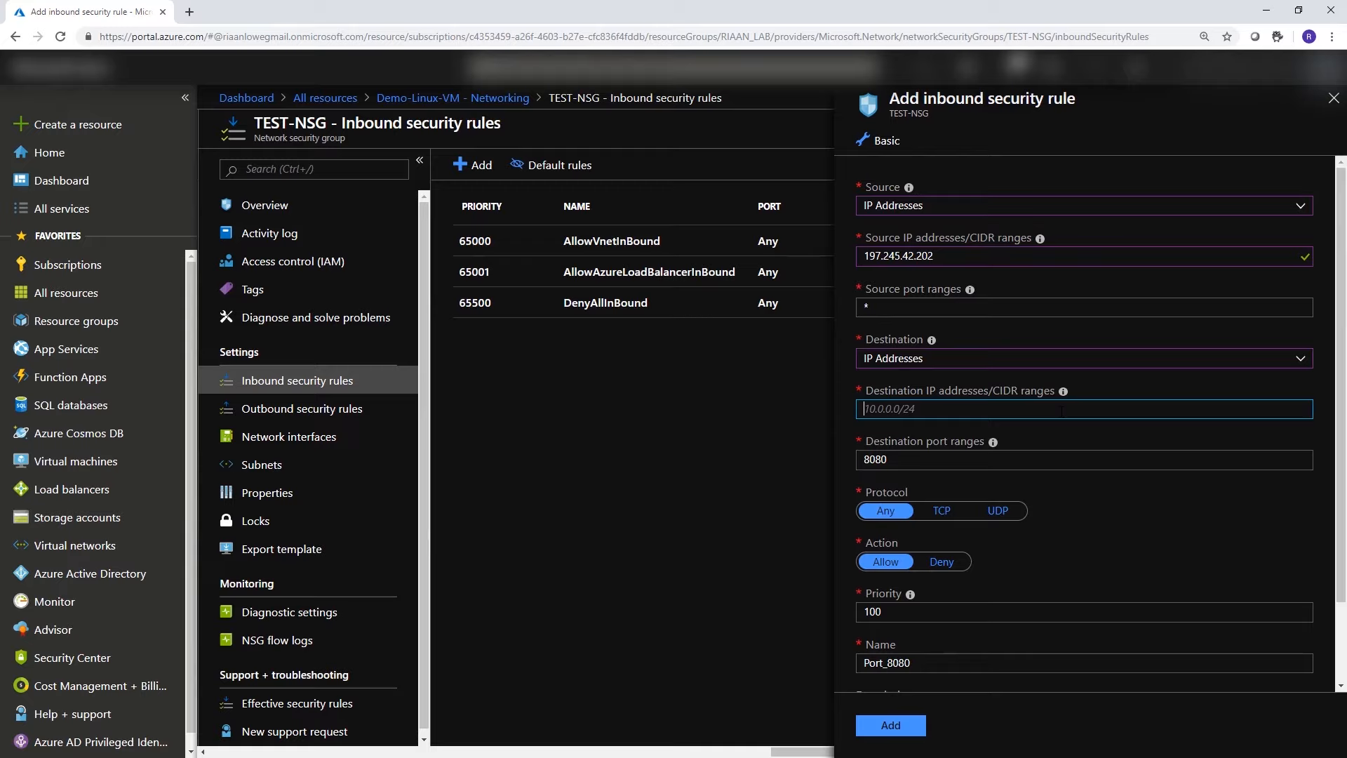
text(10.0.1.4)
click(1109, 523)
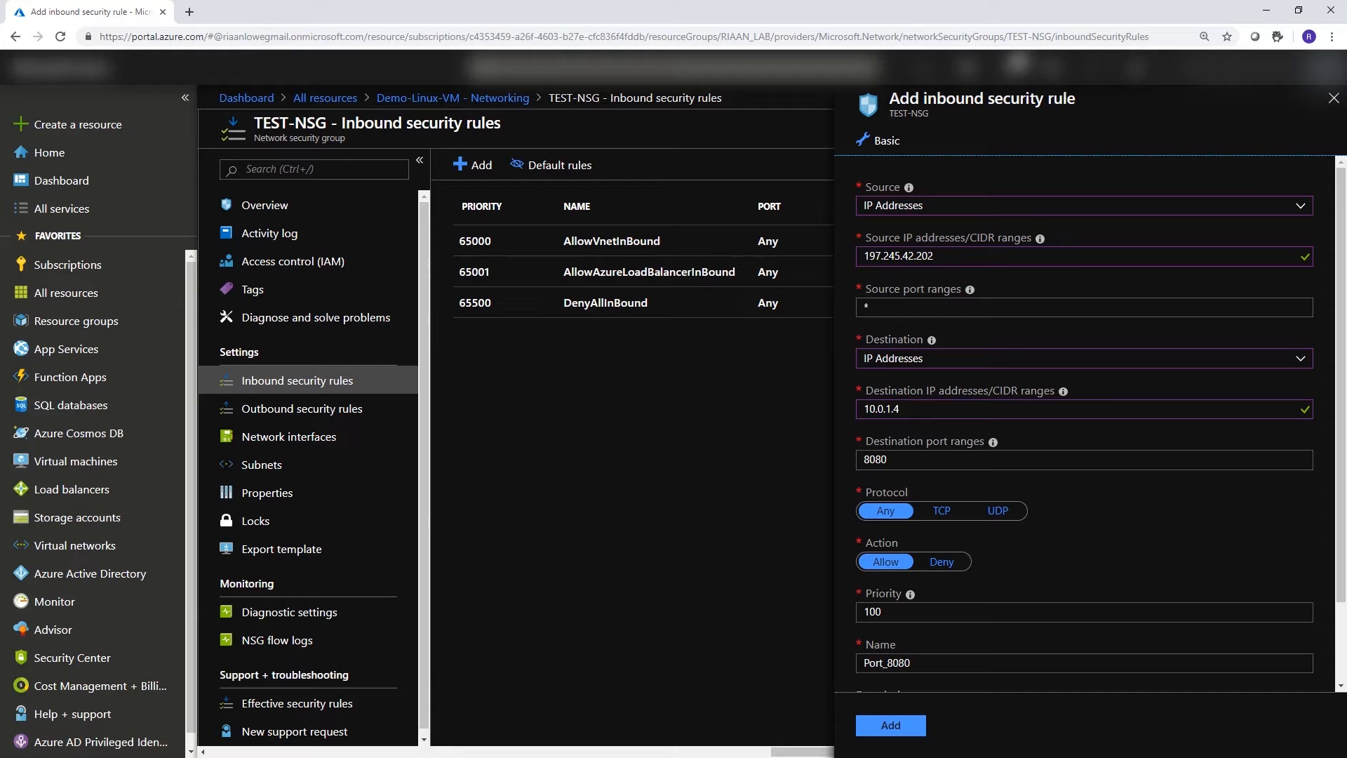
drag(905, 459, 804, 461)
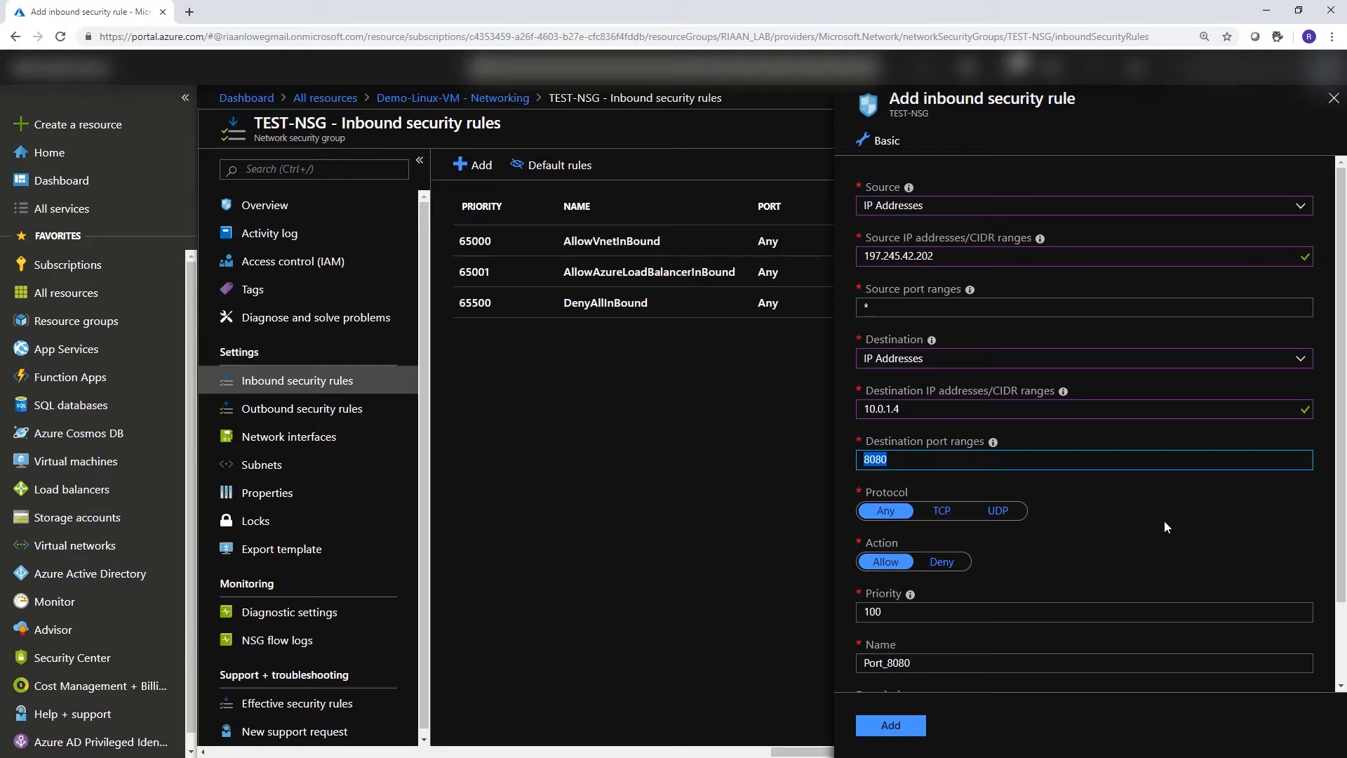
text(22)
click(941, 510)
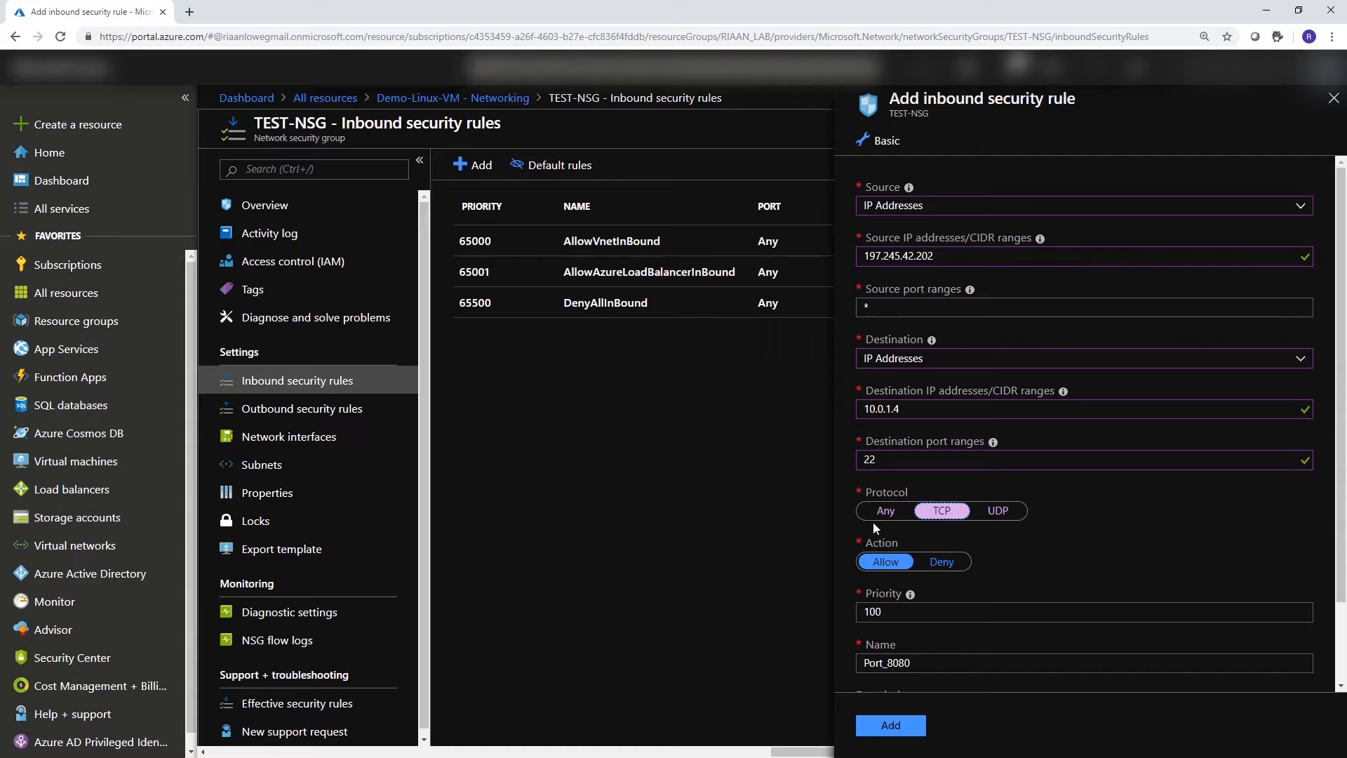
Replace the Port_8080 name with ssh-linux-vm and enter ssh-linux-vm as the description.
scroll(1059, 545, down, 3)
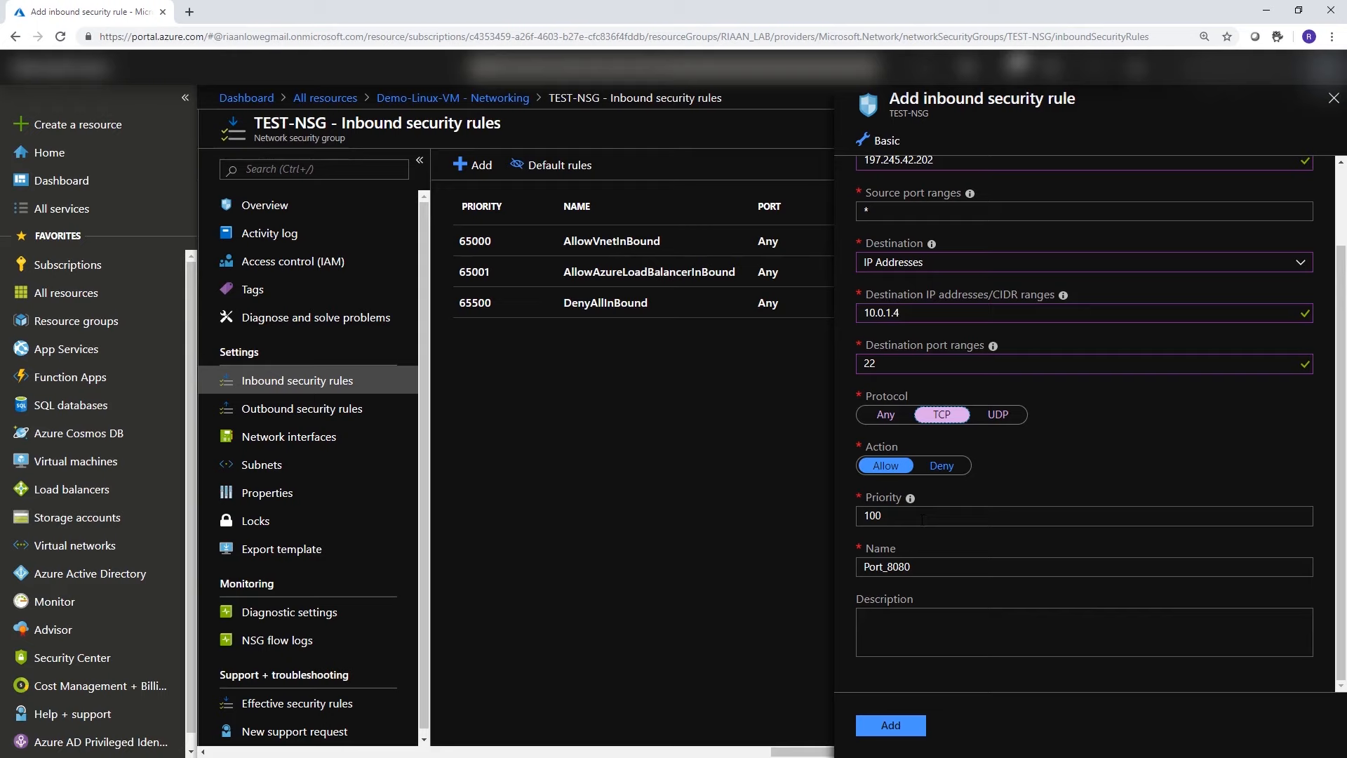
mouse_move(910, 499)
double_click(1150, 567)
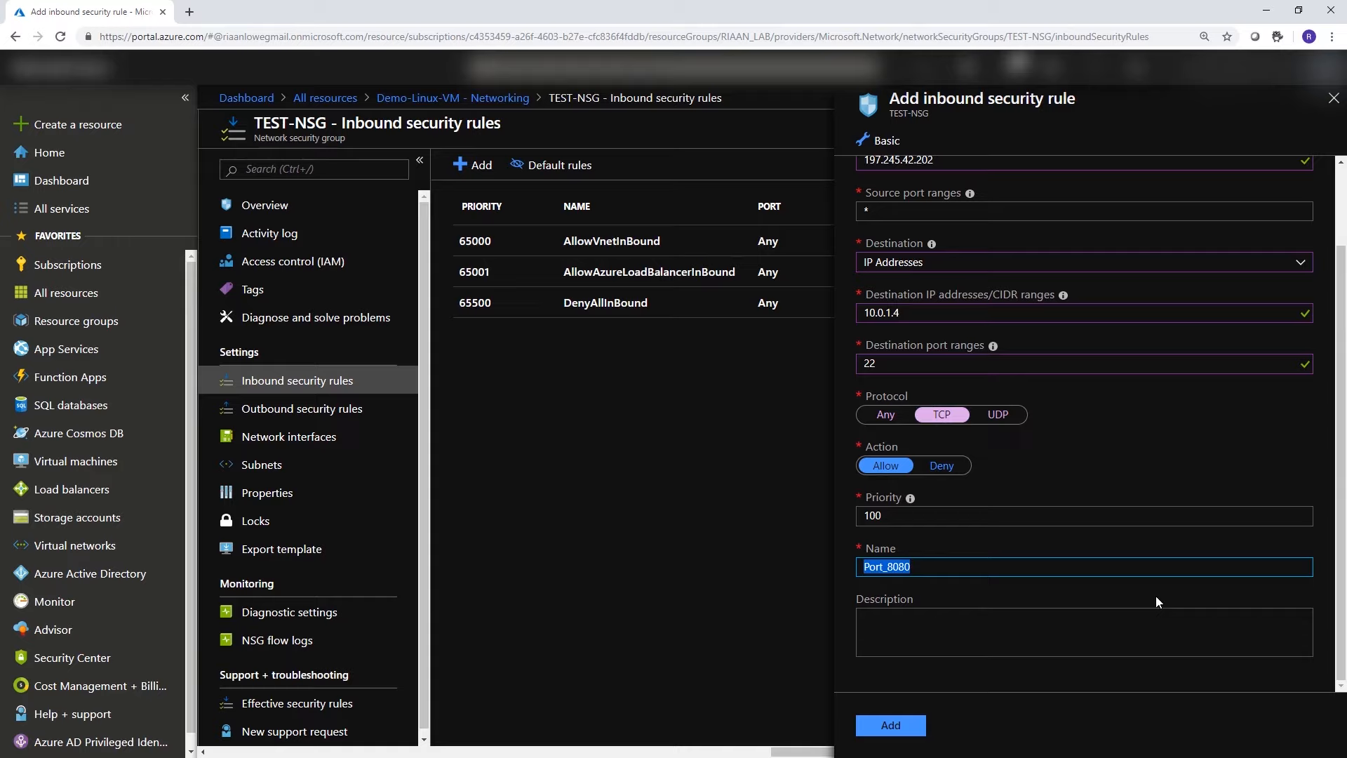
text(ssh-linux-vm)
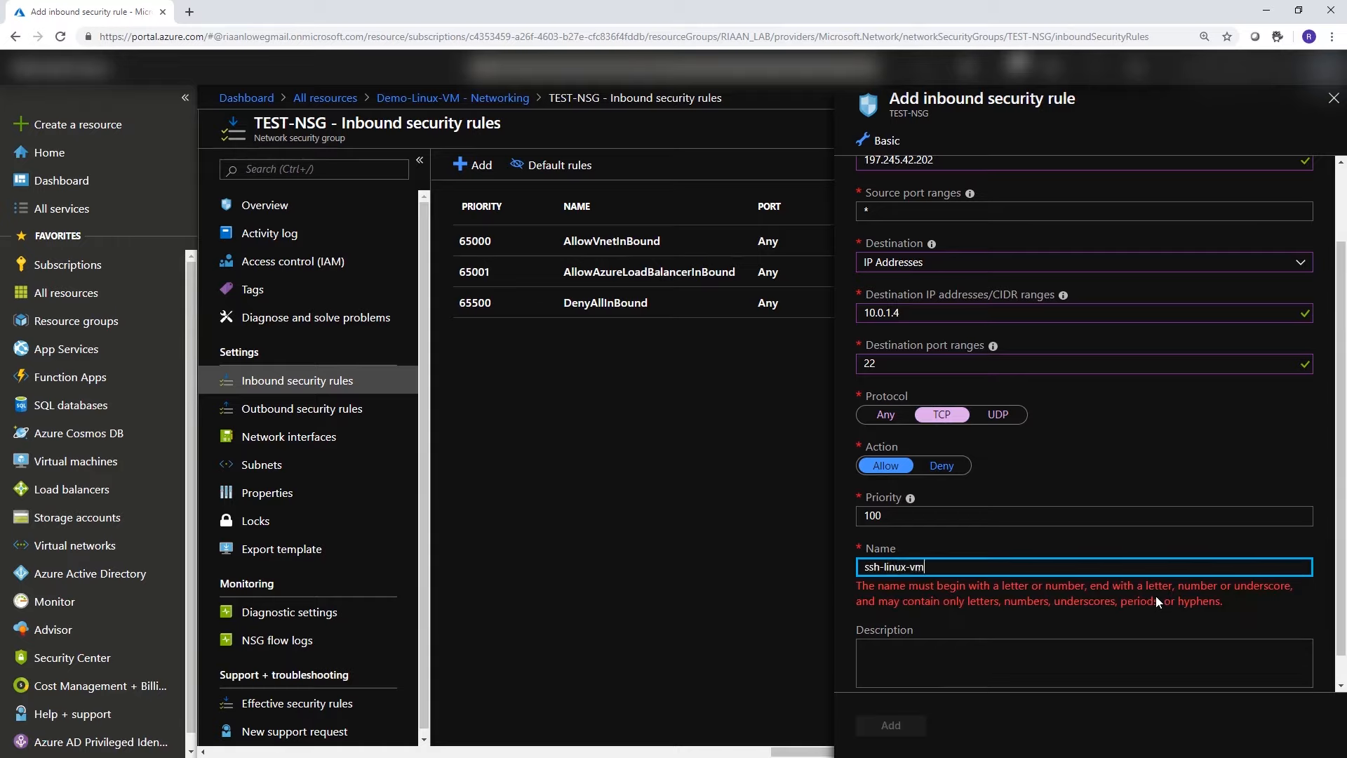
click(968, 617)
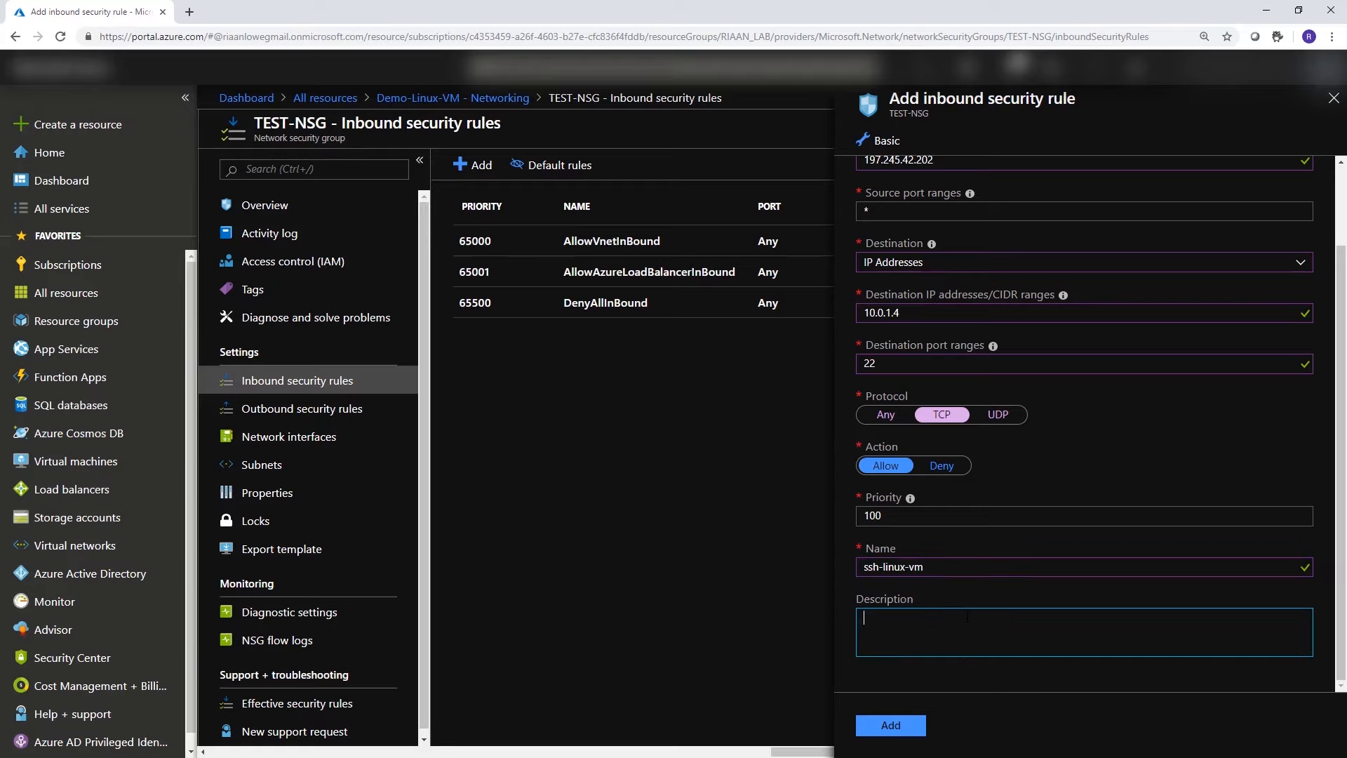
text(ssh-linux-vm)
Add the ssh-linux-vm rule to TEST-NSG's inbound security rules.
click(900, 728)
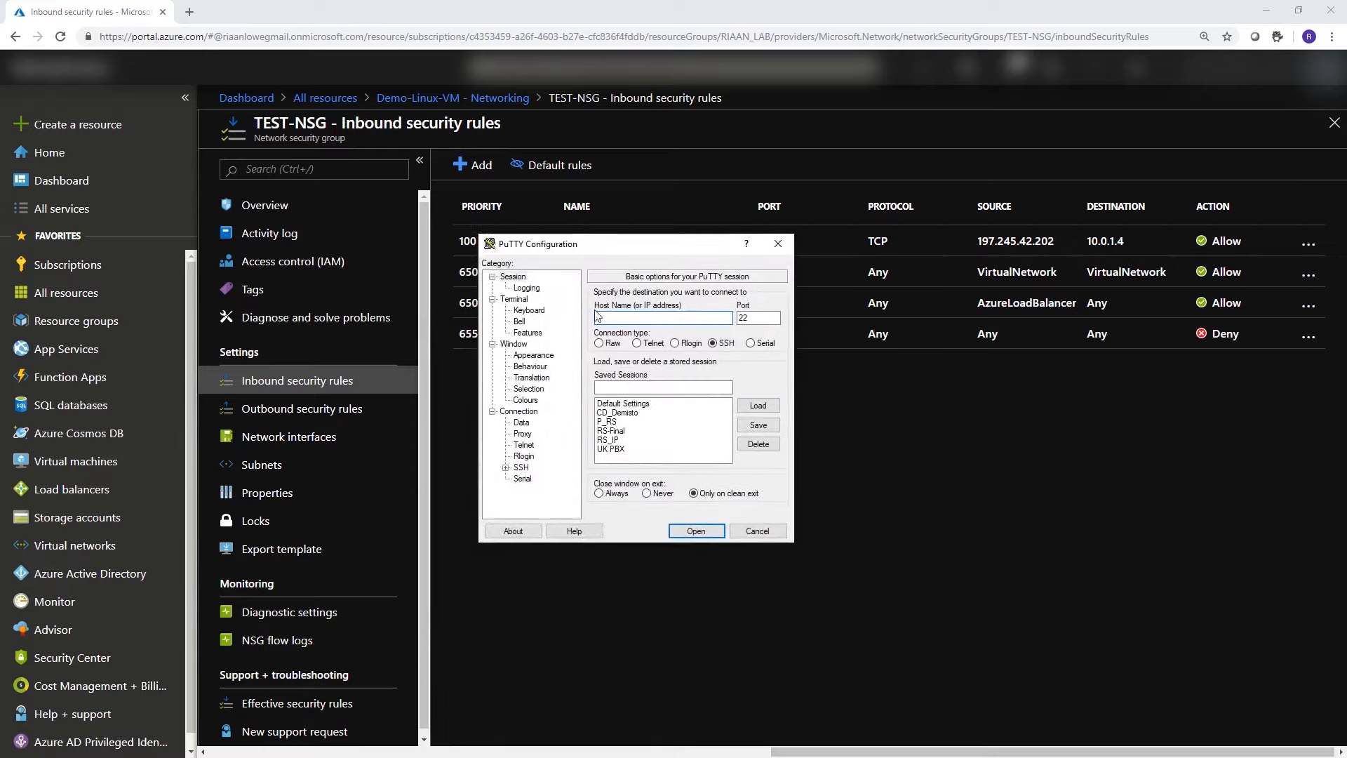
Open a PuTTY SSH session to 65.52.131.4 and log in with the VM's username and password.
key(ctrl+v)
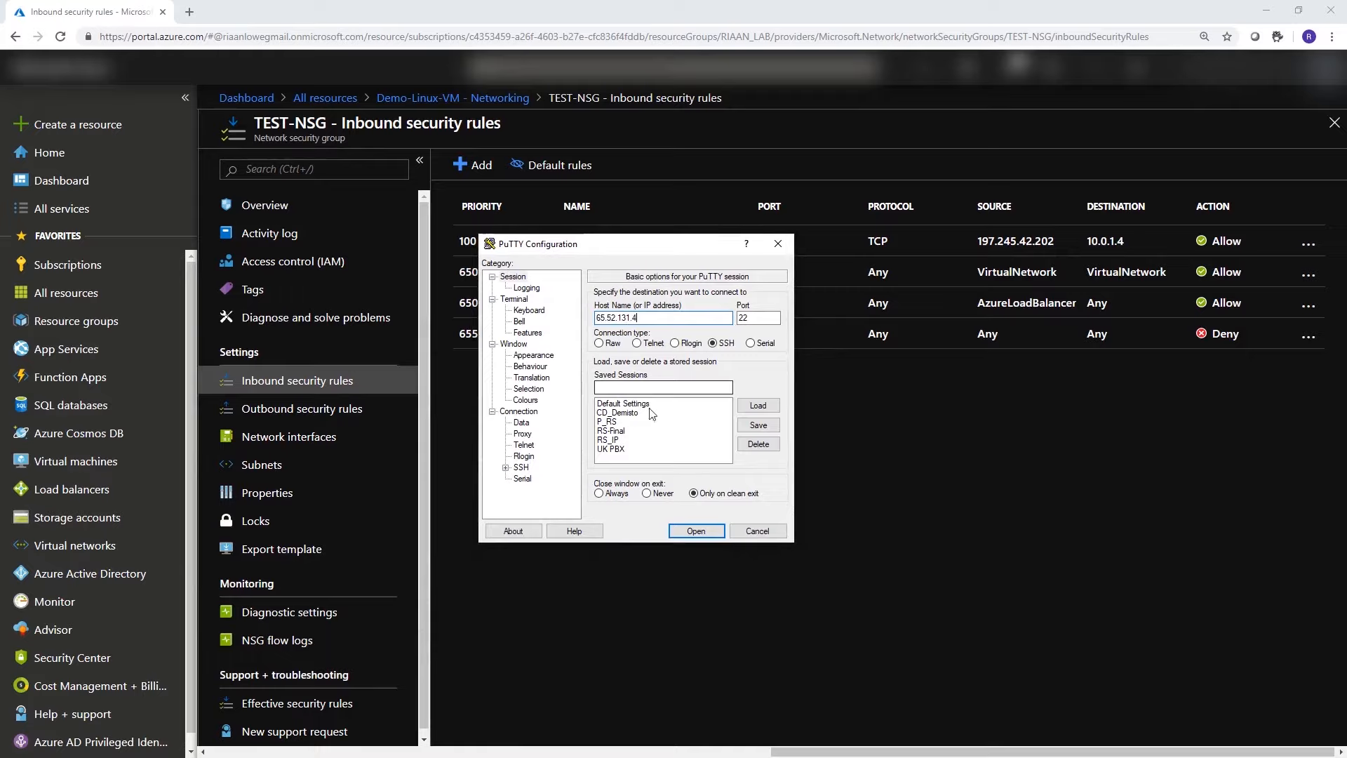
click(695, 531)
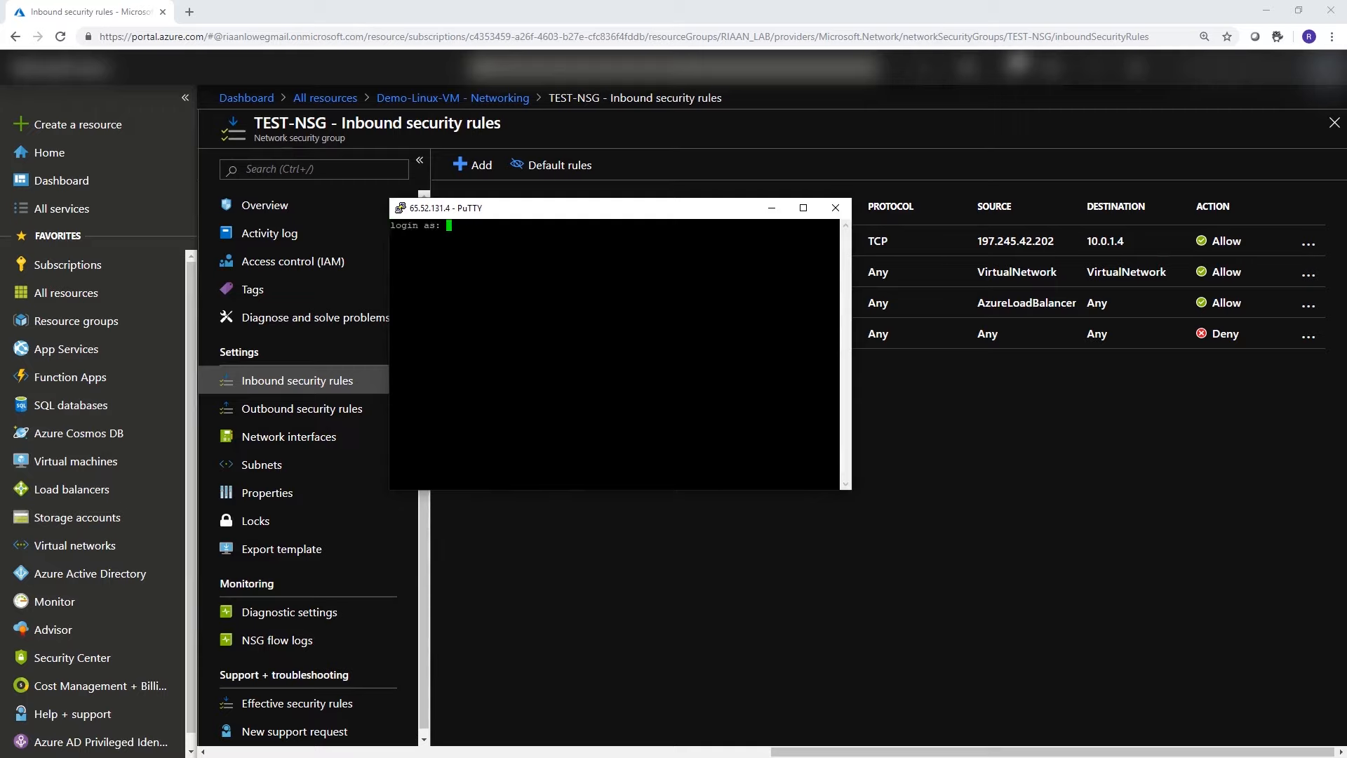
text(riaan)
key(Return)
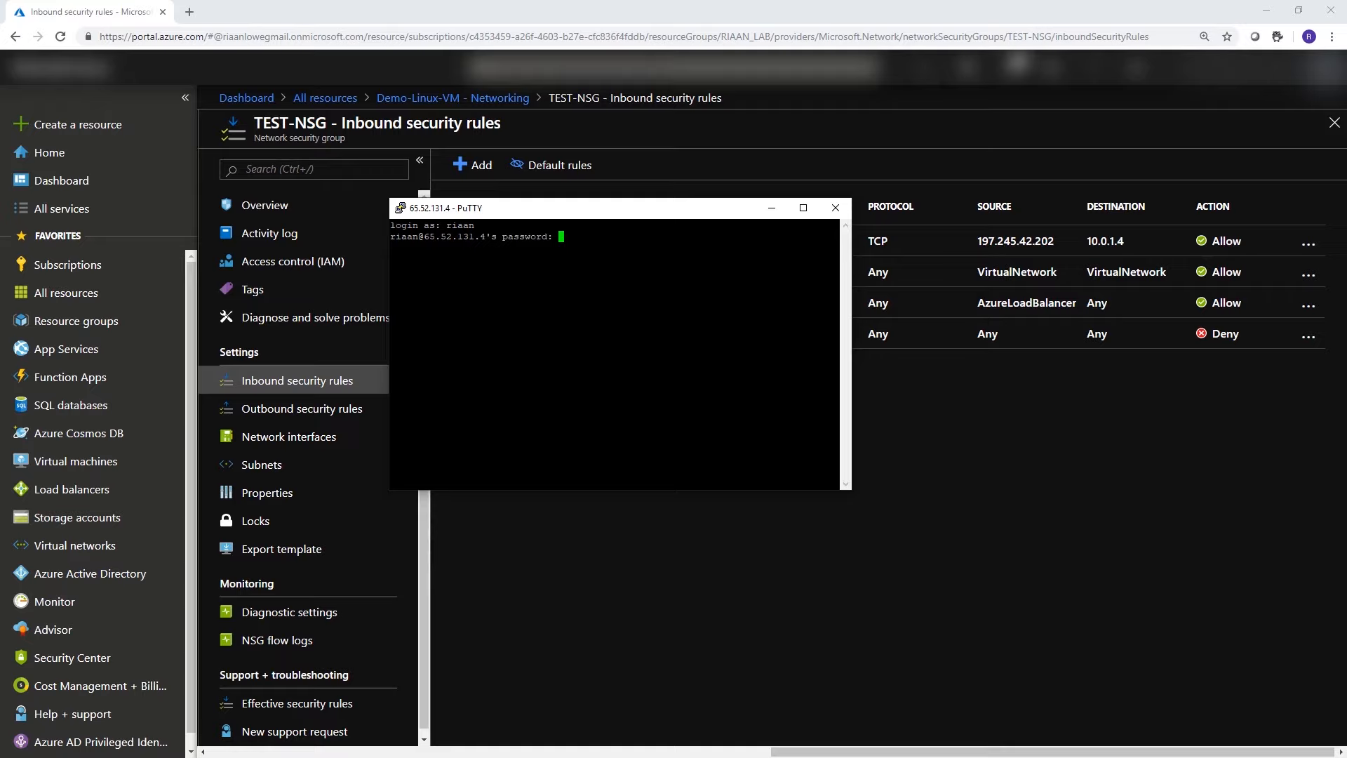
key(Return)
key(Return)
key(Return)
key(Return)
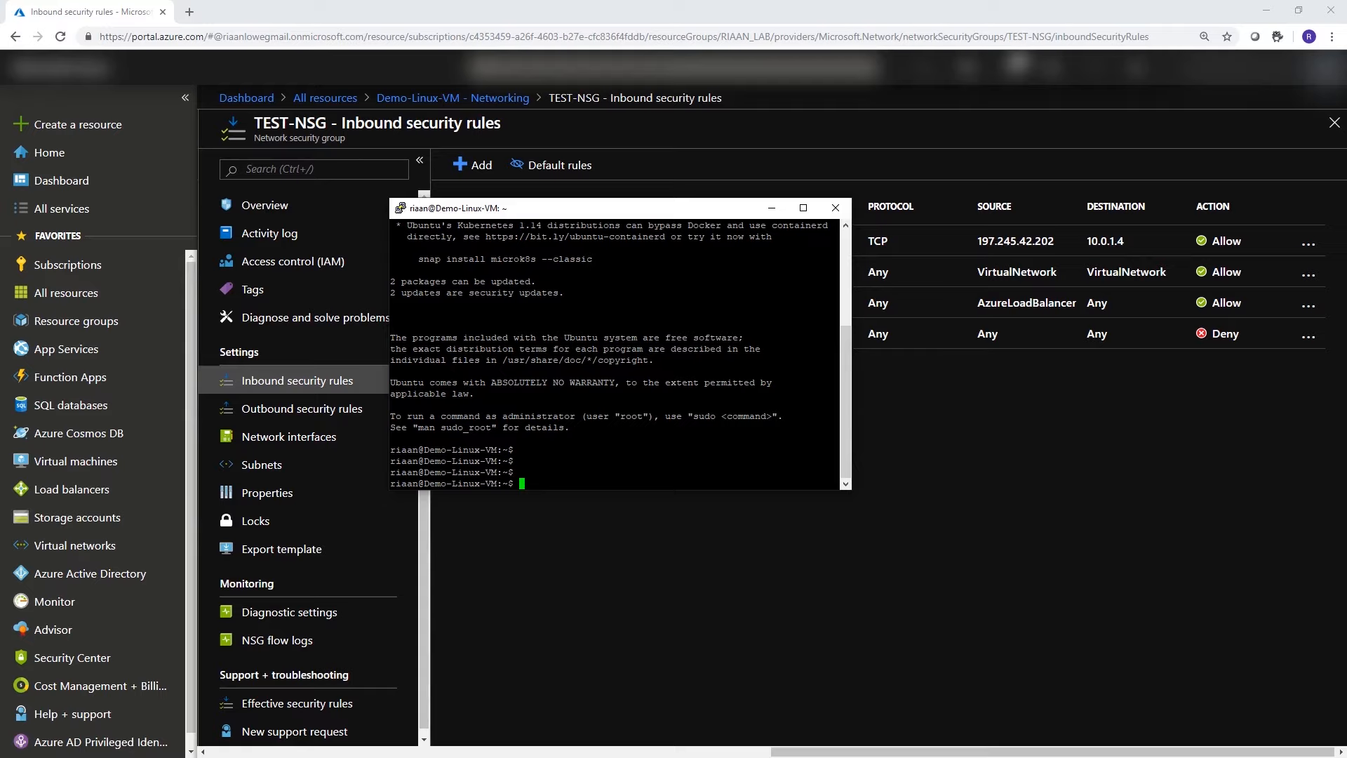
From TEST-NSG's Subnets page, associate the Demo-vnet default subnet (10.0.1.0/24) and confirm.
key(alt+Tab)
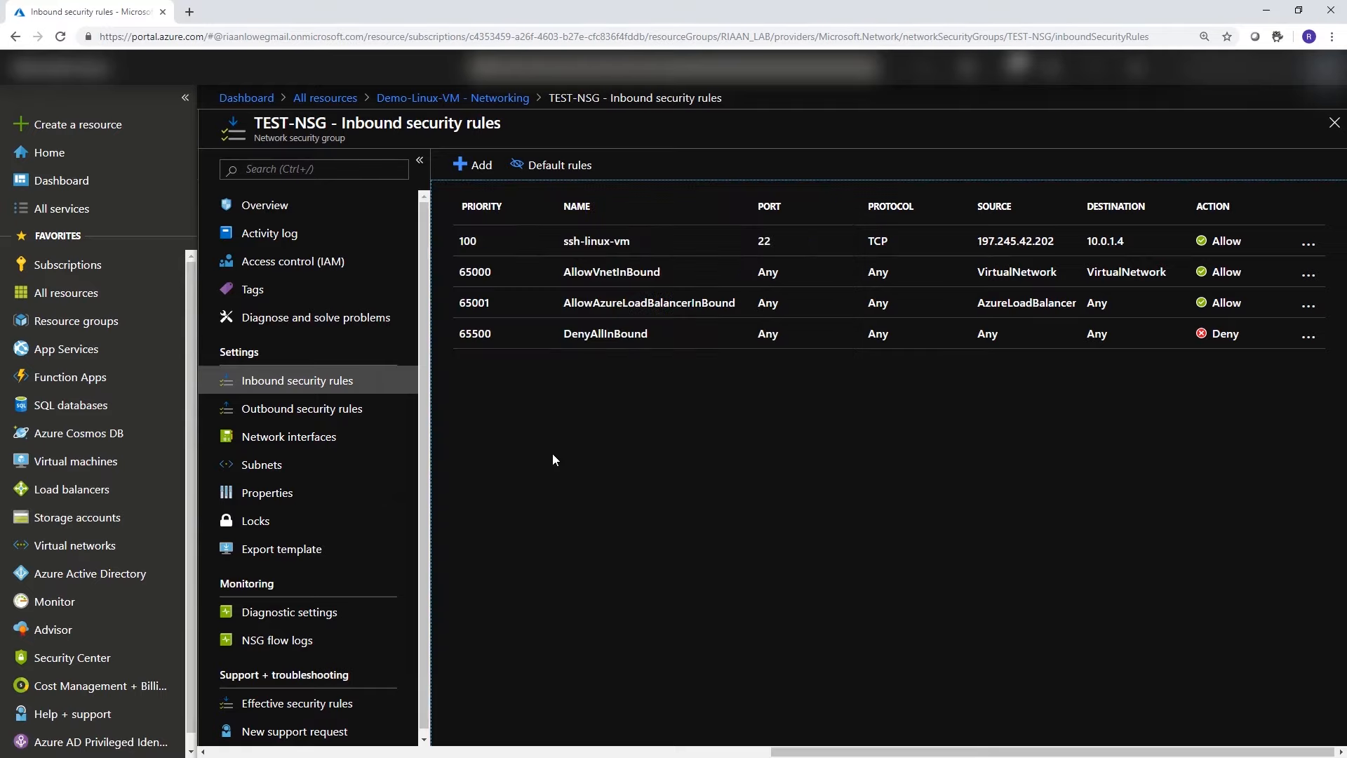
click(352, 468)
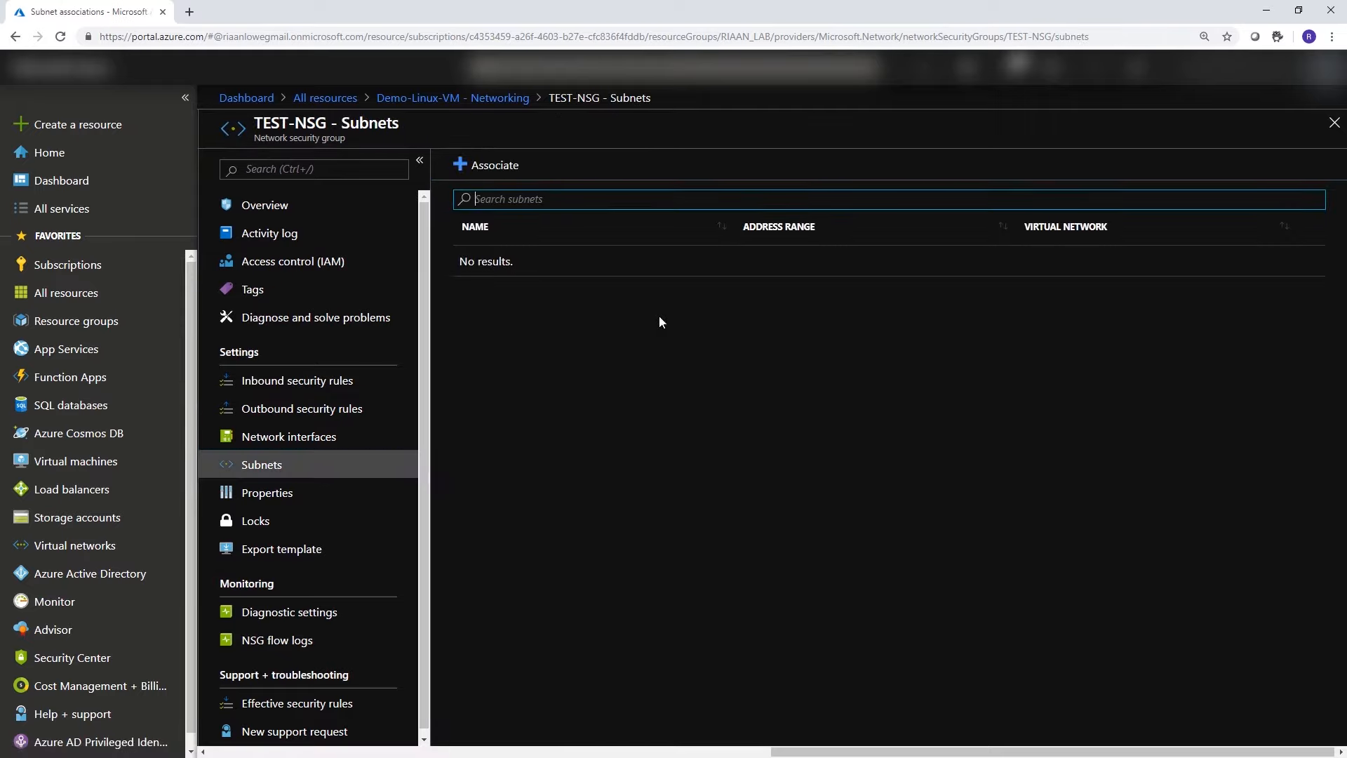
click(511, 172)
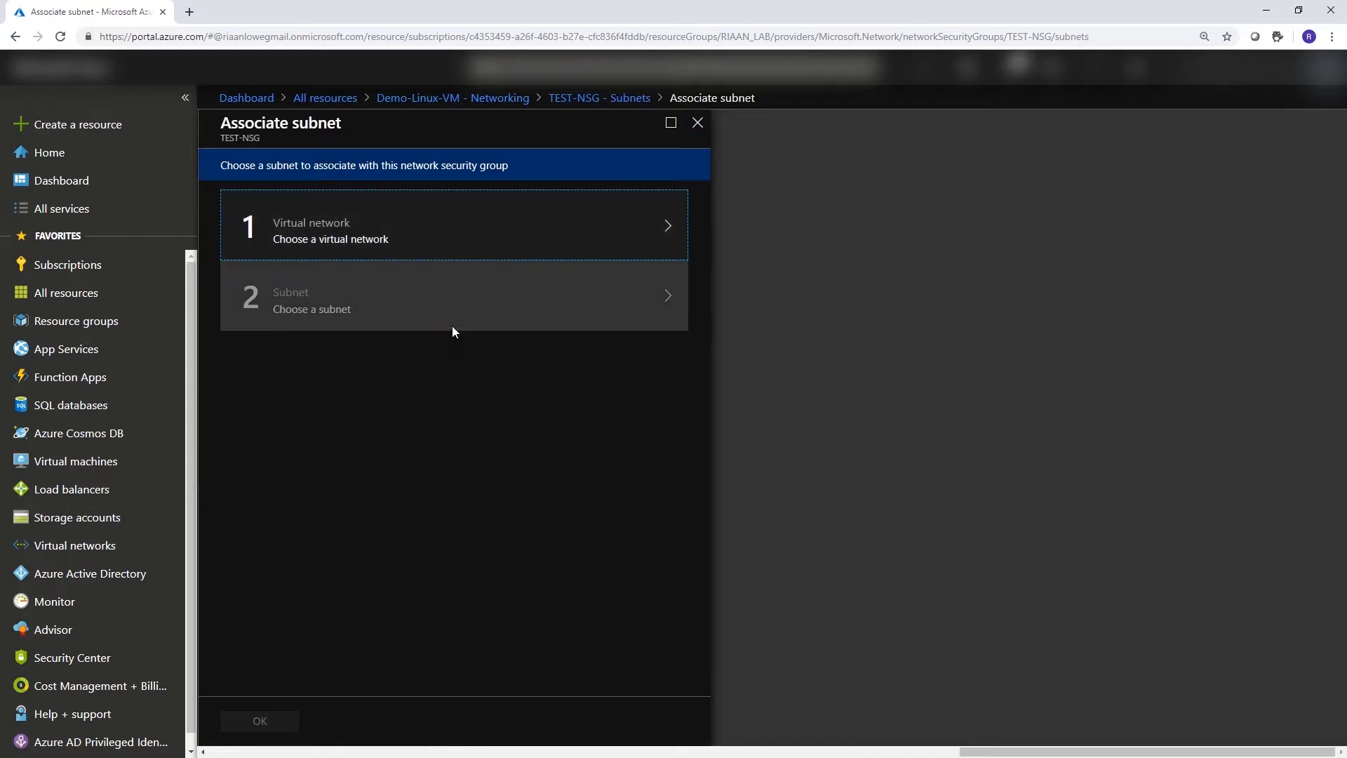
click(498, 246)
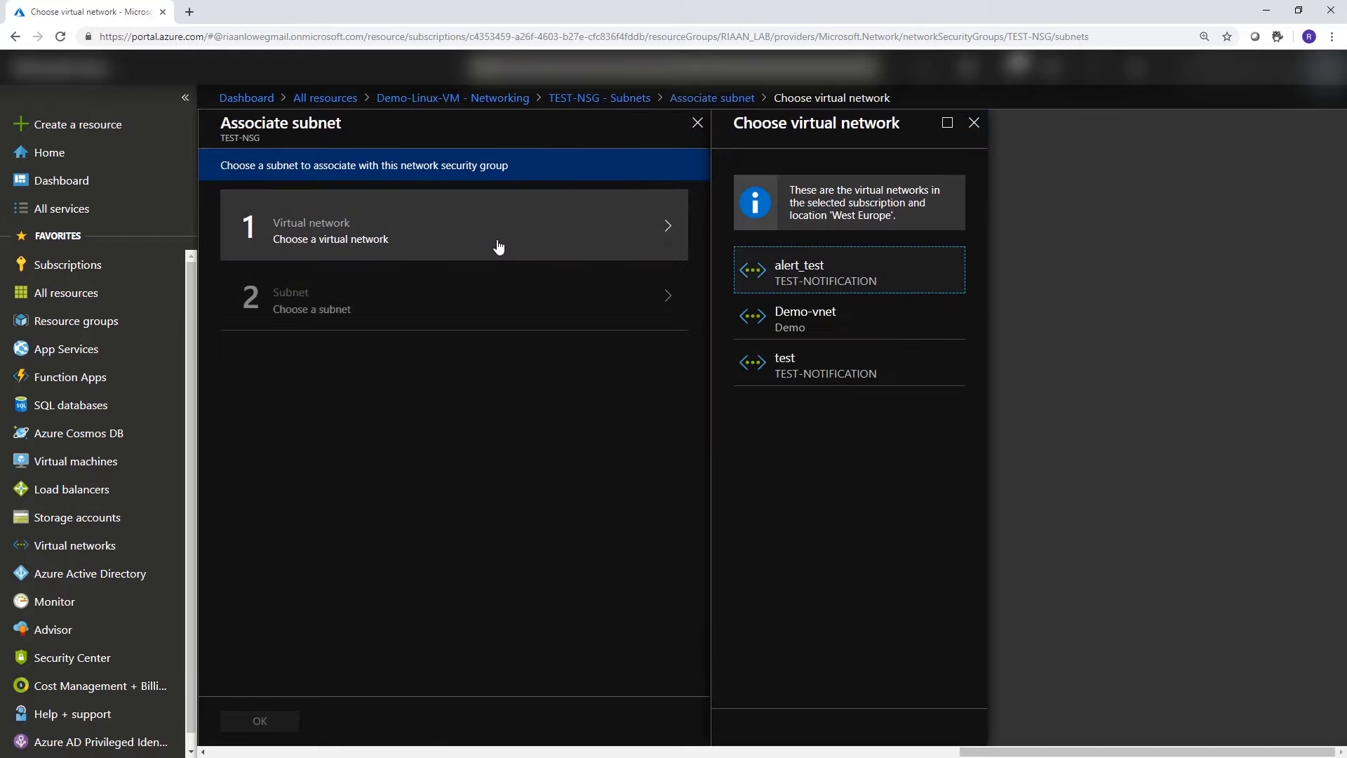
click(857, 325)
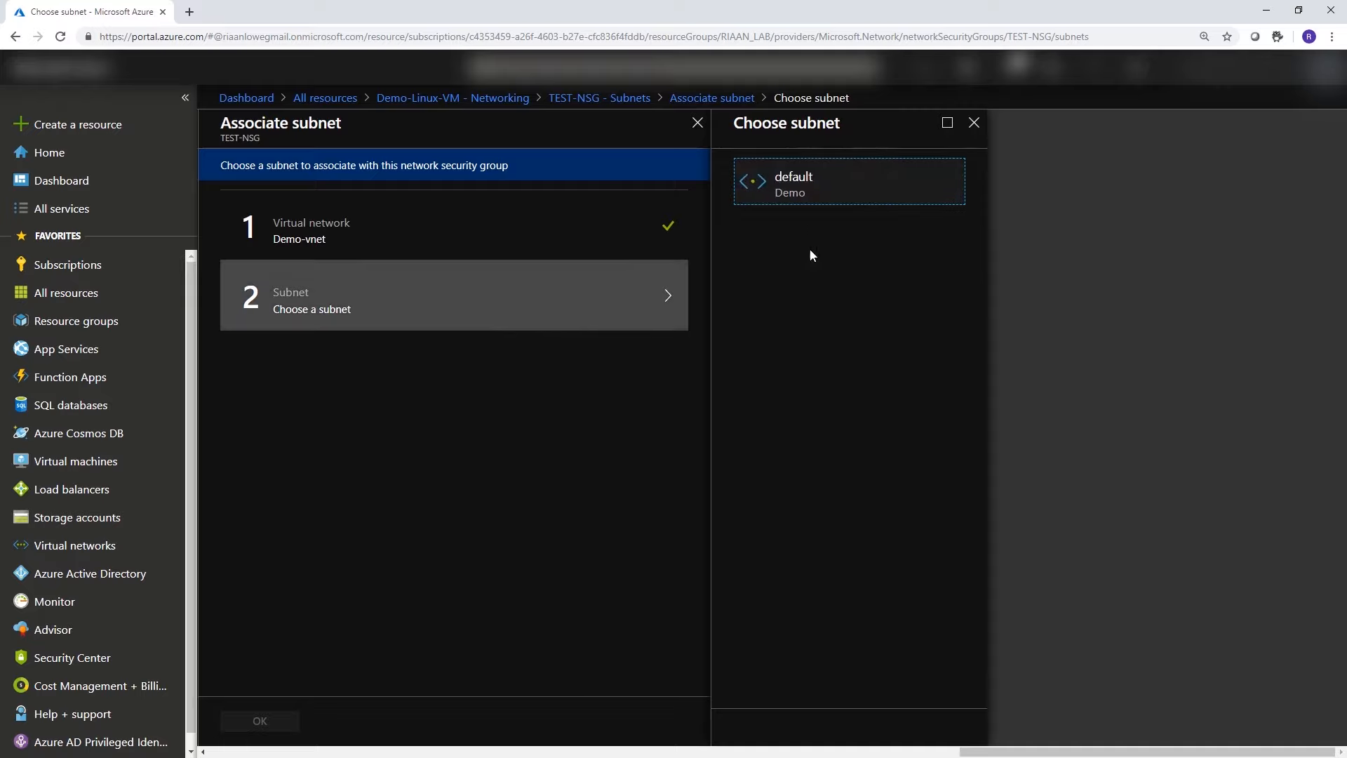
click(832, 199)
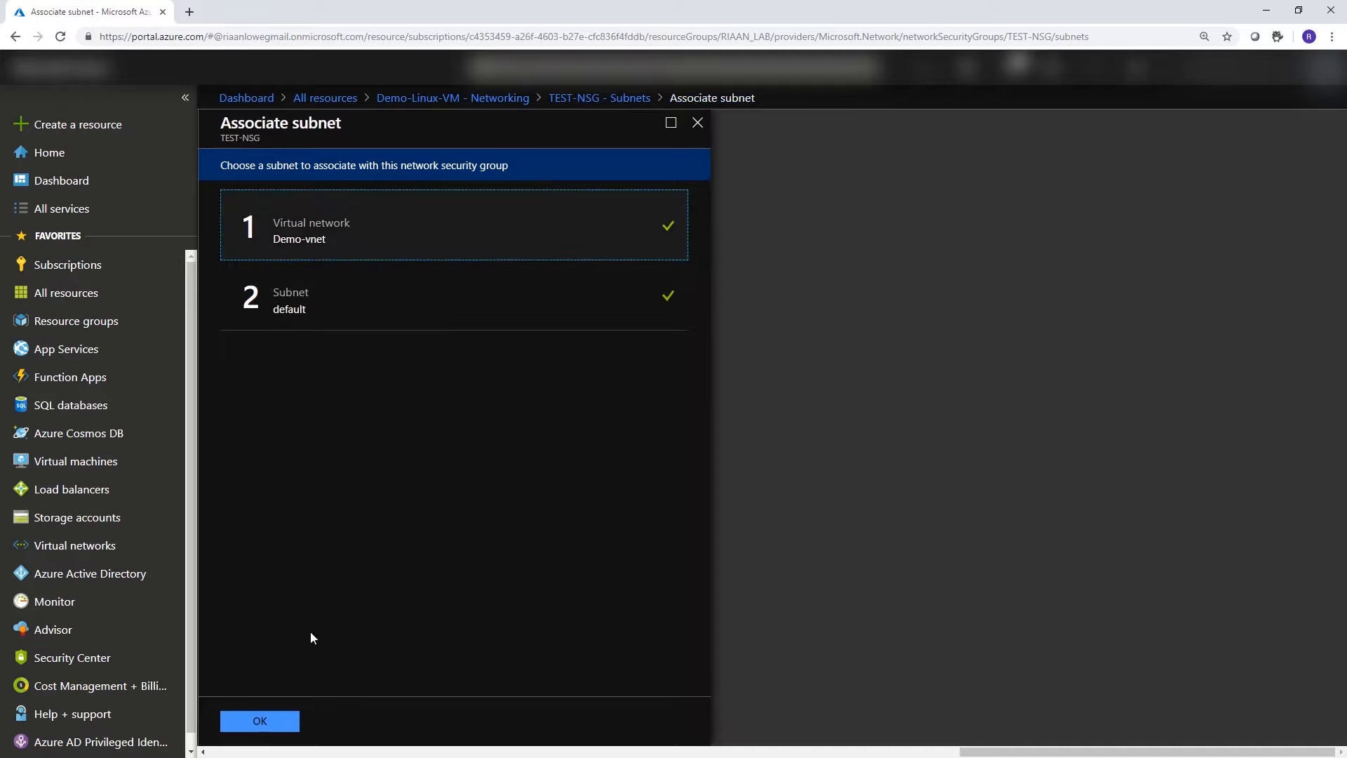
click(270, 723)
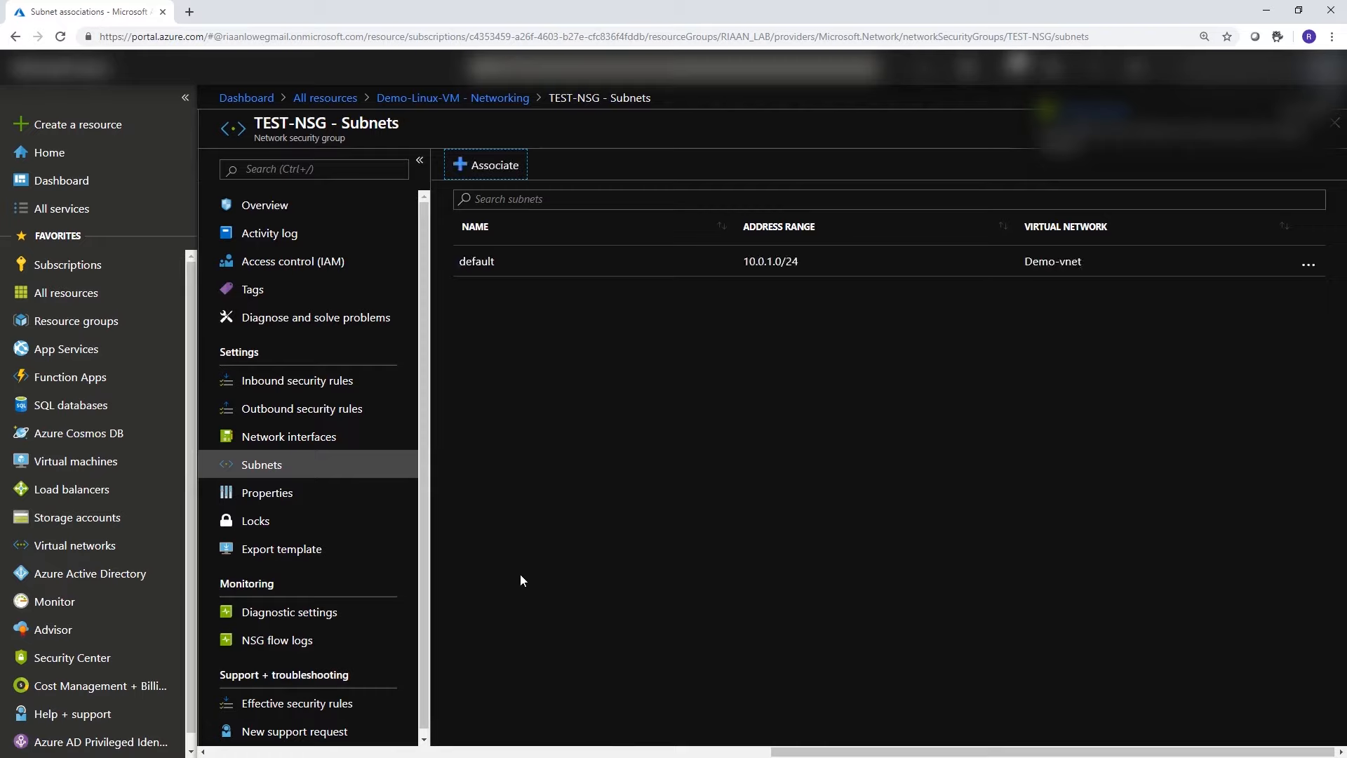